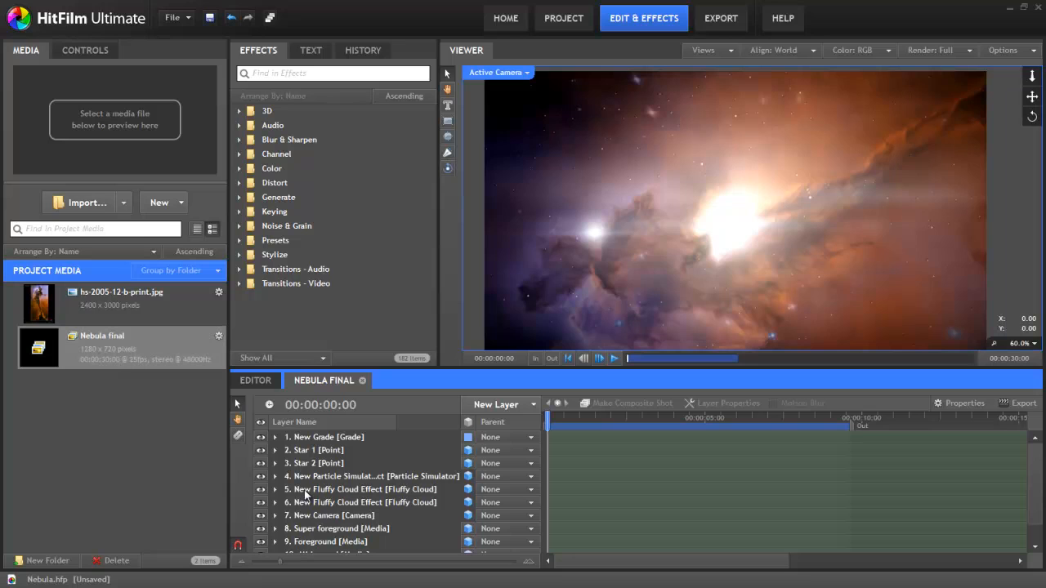
Create a 30-second 720p 25 composite shot and add hs-2005-12-b-print.jpg to it as a layer
click(161, 203)
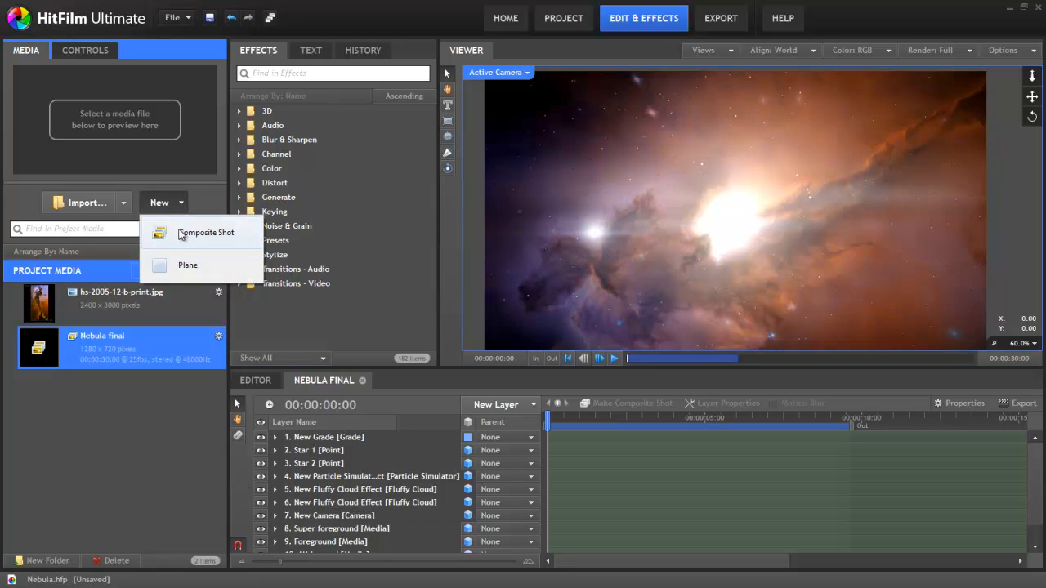
click(182, 235)
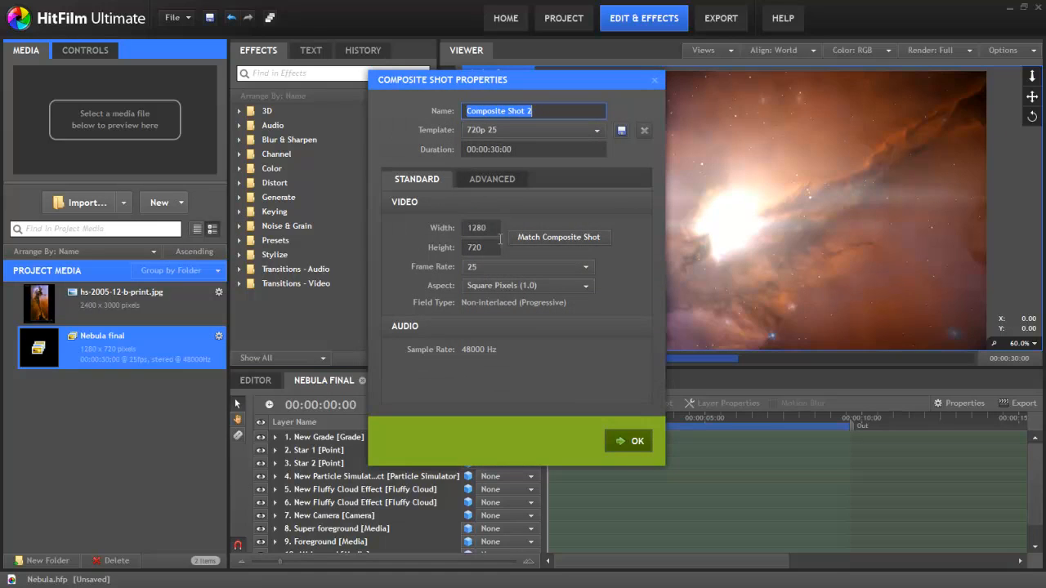
click(631, 442)
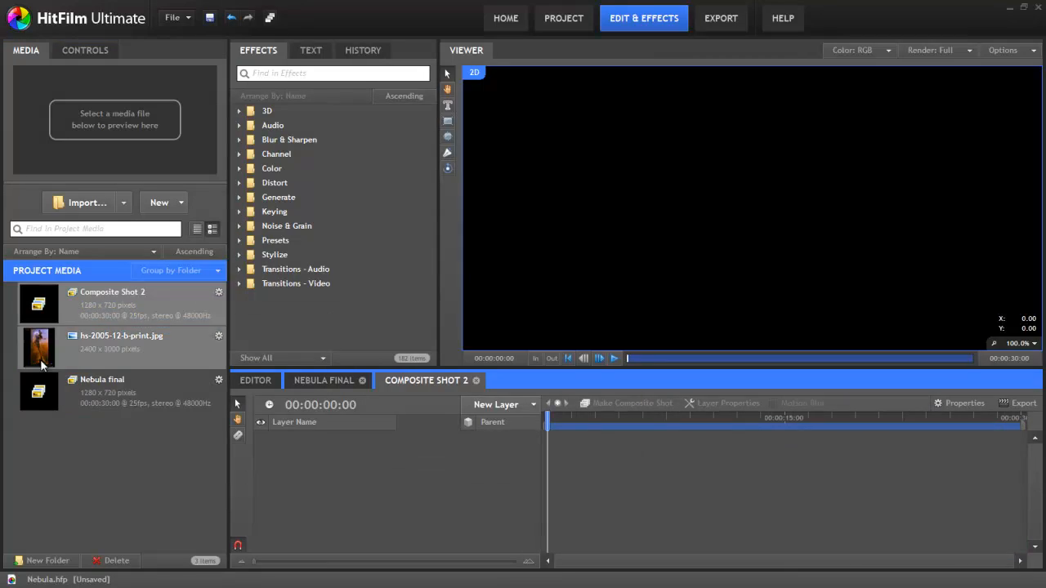
drag(69, 362, 363, 470)
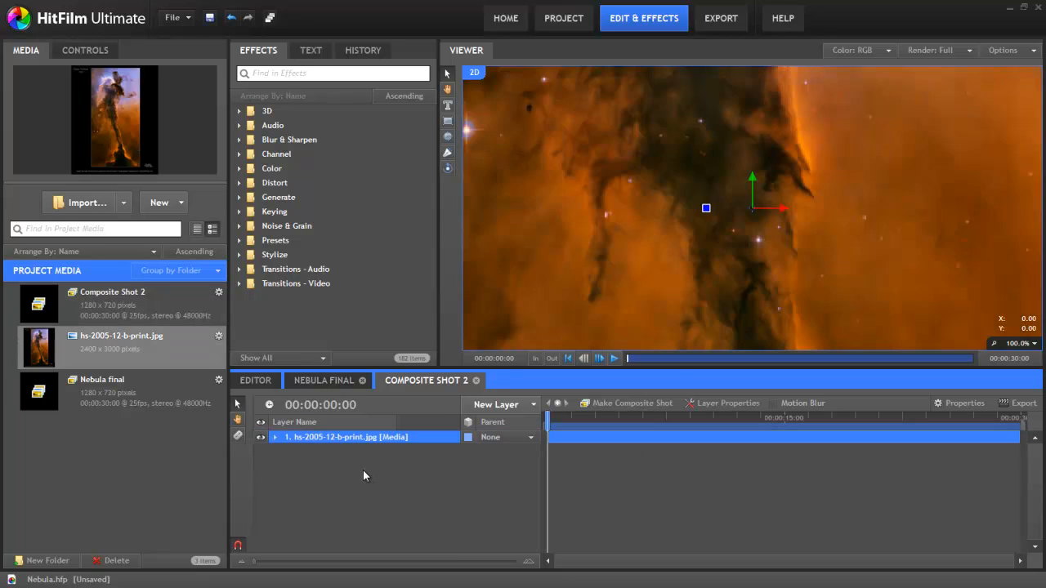
Set the nebula image layer's rotation to 90 degrees
scroll(703, 281, down, 5)
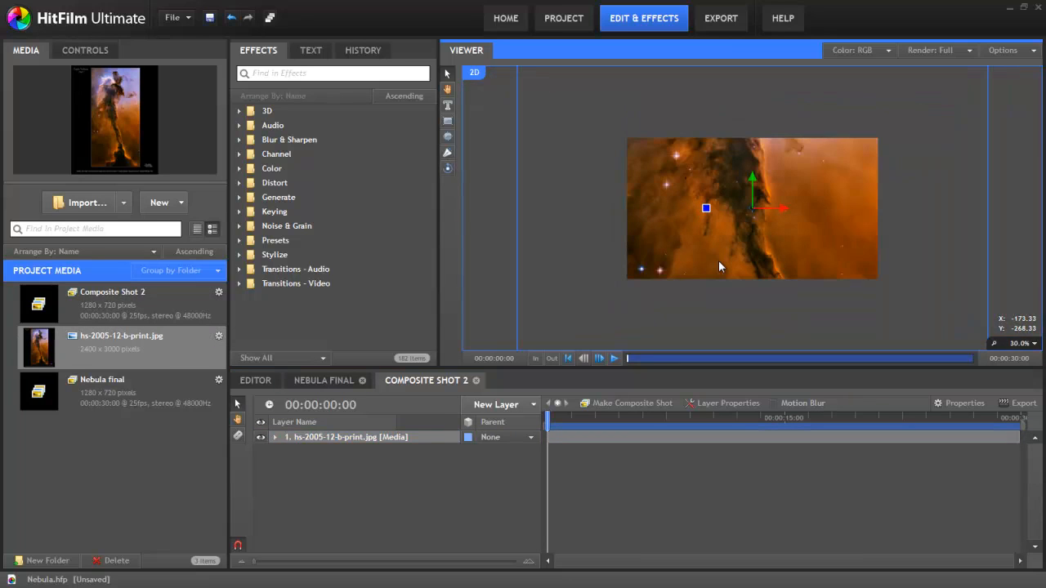
click(85, 50)
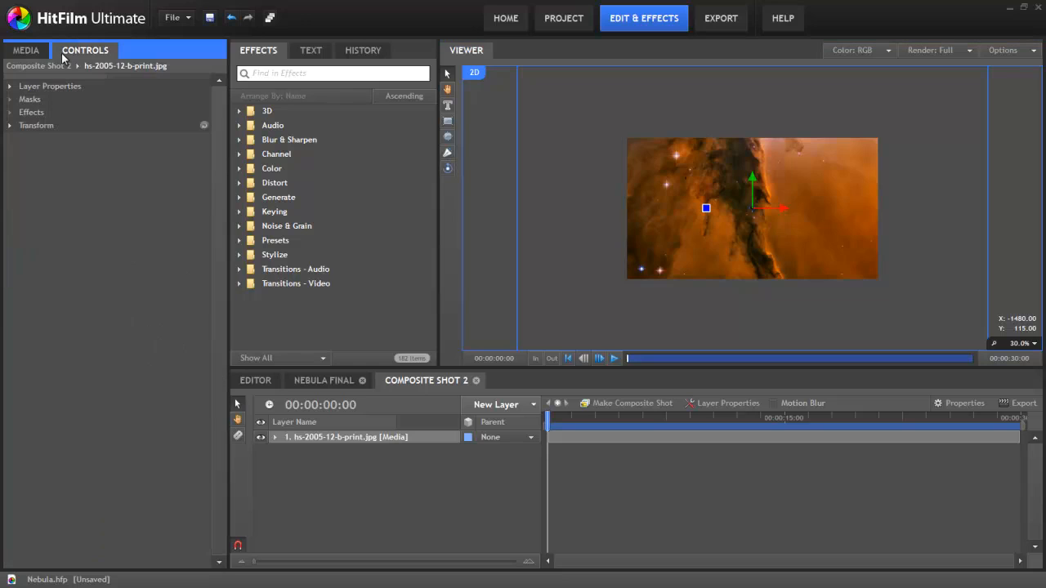
click(11, 126)
click(193, 192)
text(90)
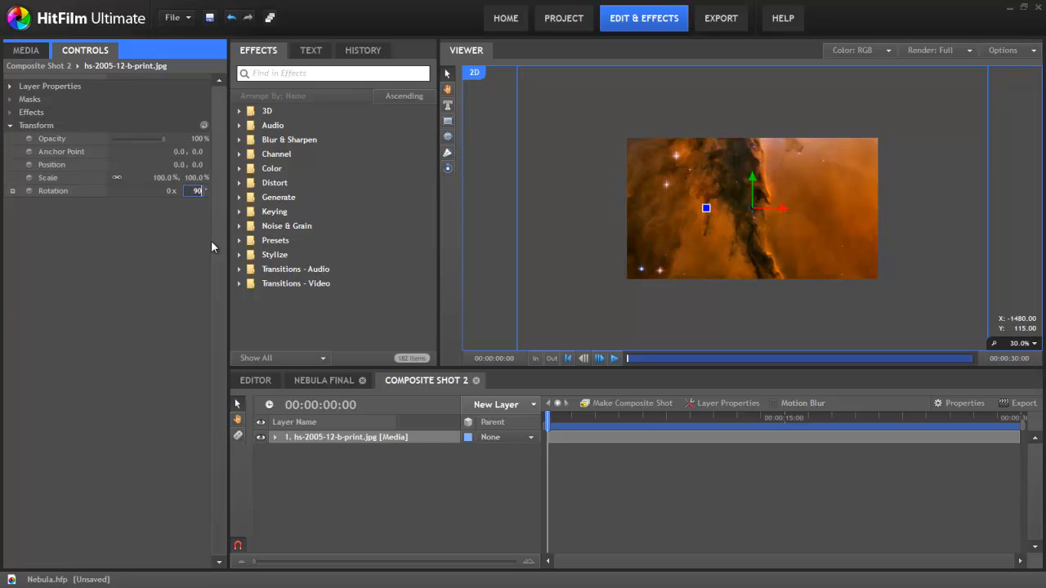
key(Return)
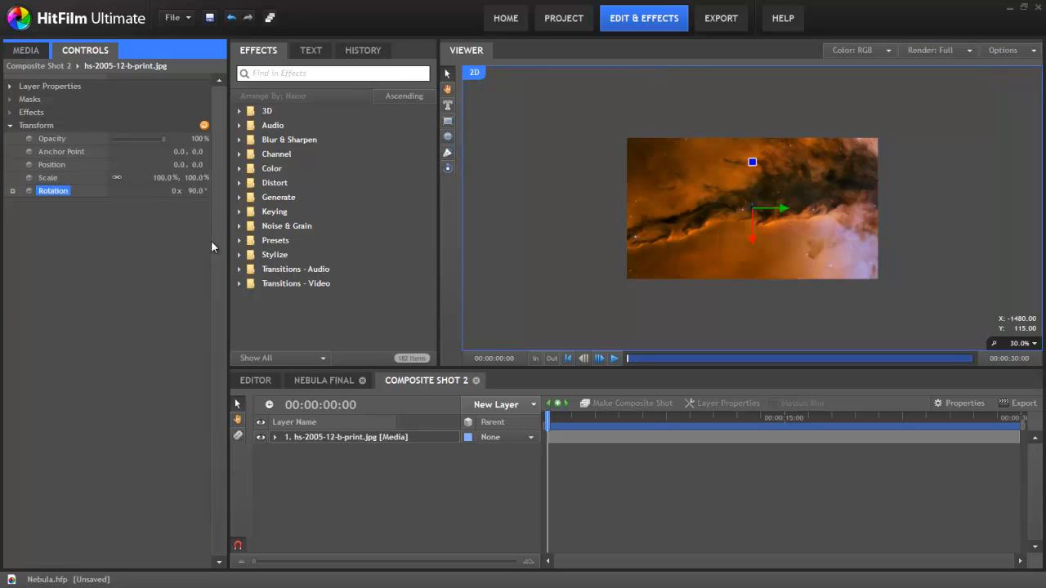
Convert the nebula image layer to 3D and accept adding a camera to the composite shot
click(469, 438)
click(488, 467)
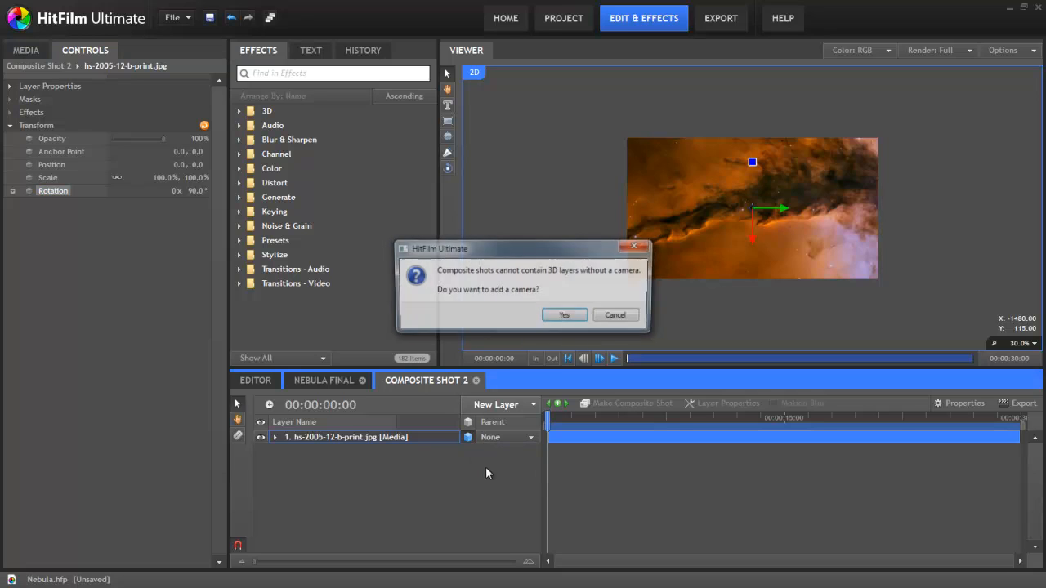
click(570, 318)
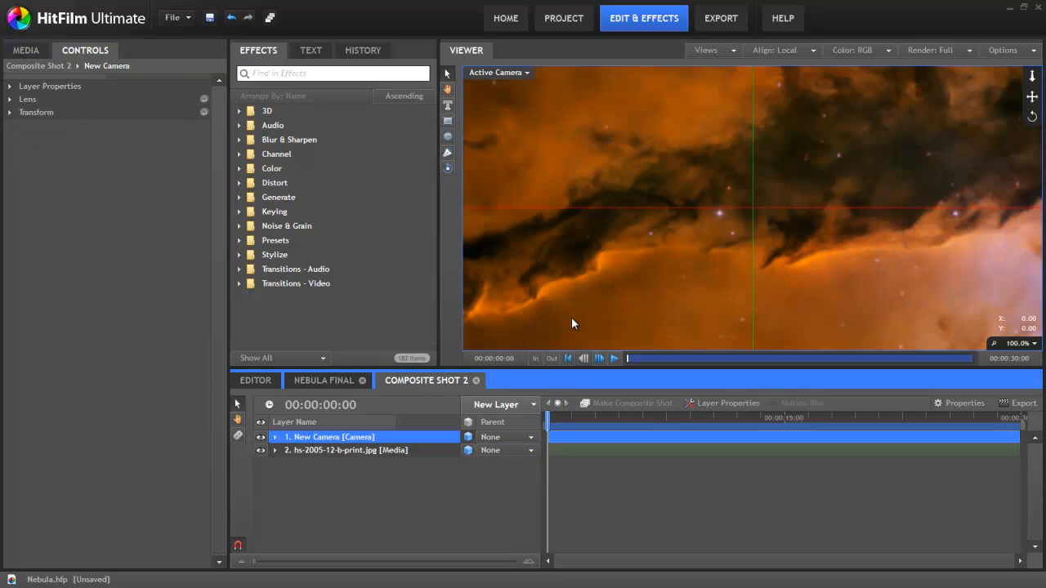
Split the viewer into two views, keeping Active Camera in one and setting the other to Perspective
scroll(617, 256, down, 6)
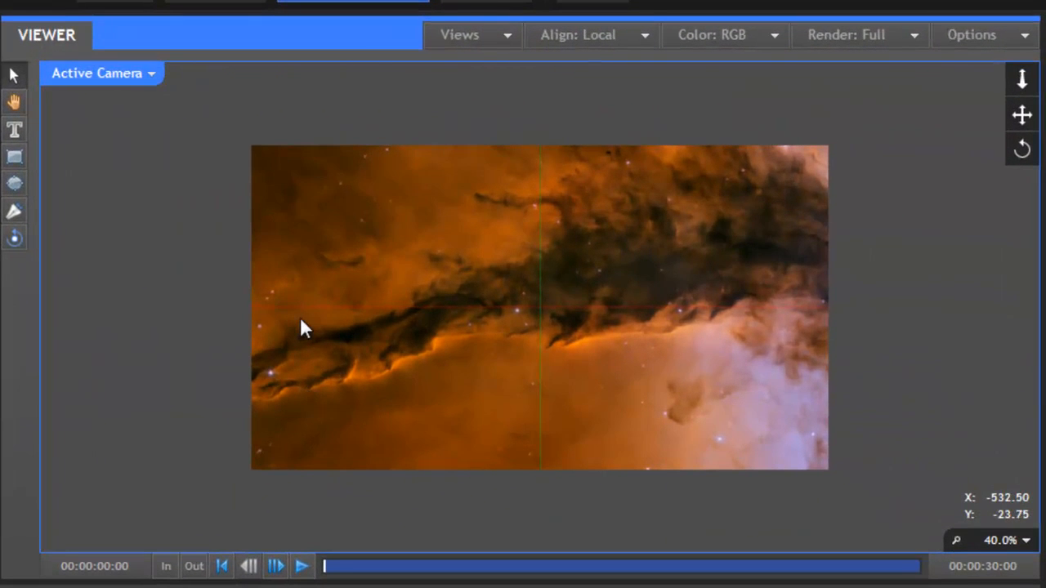
click(472, 37)
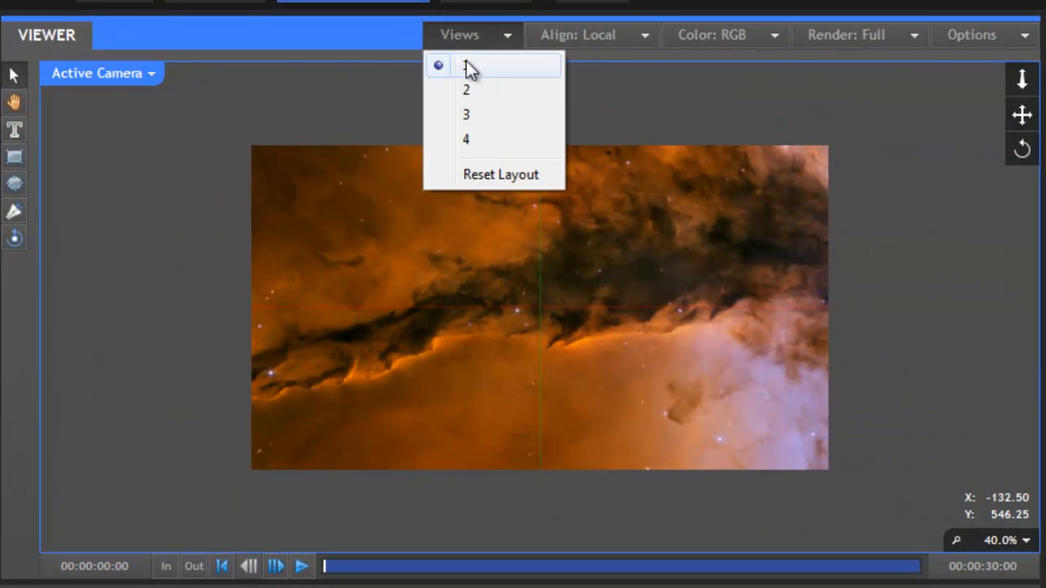
click(530, 99)
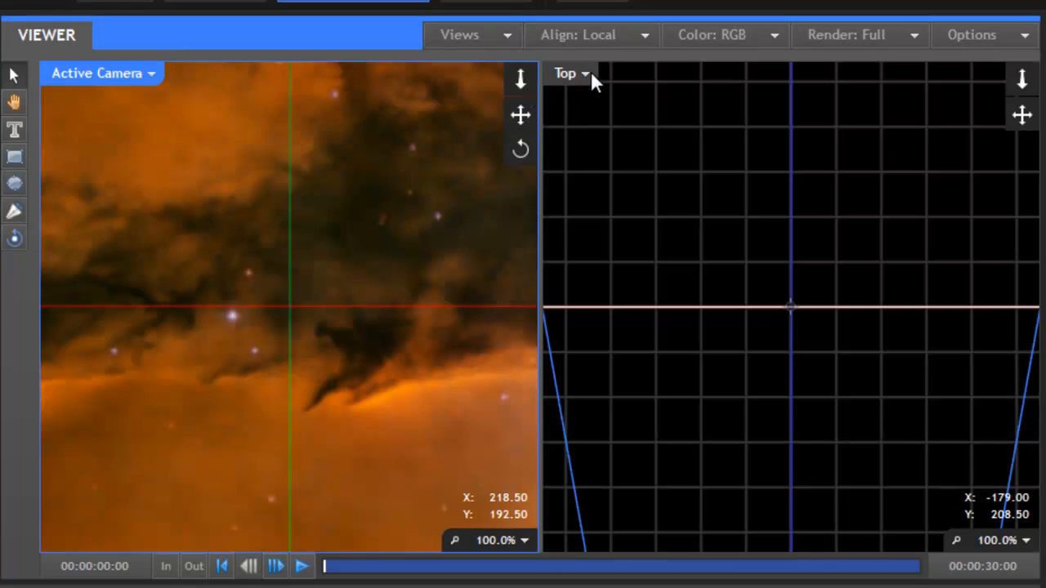
click(589, 73)
click(609, 127)
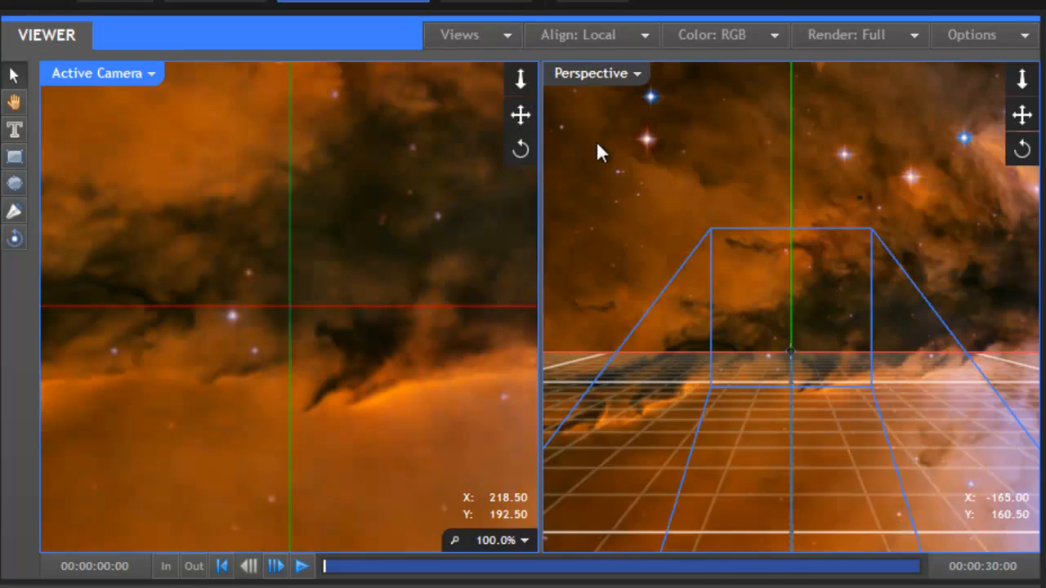
scroll(298, 288, down, 5)
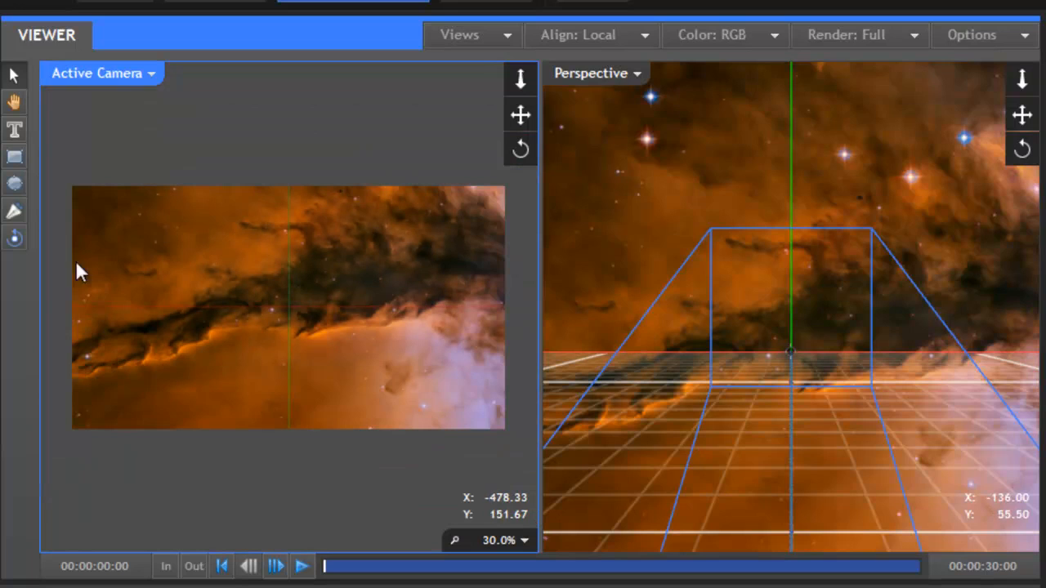
Move the nebula layer back to about Z -3991, enlarge it to fill the camera frame, and shift it to about X -126
click(14, 239)
drag(850, 351, 698, 298)
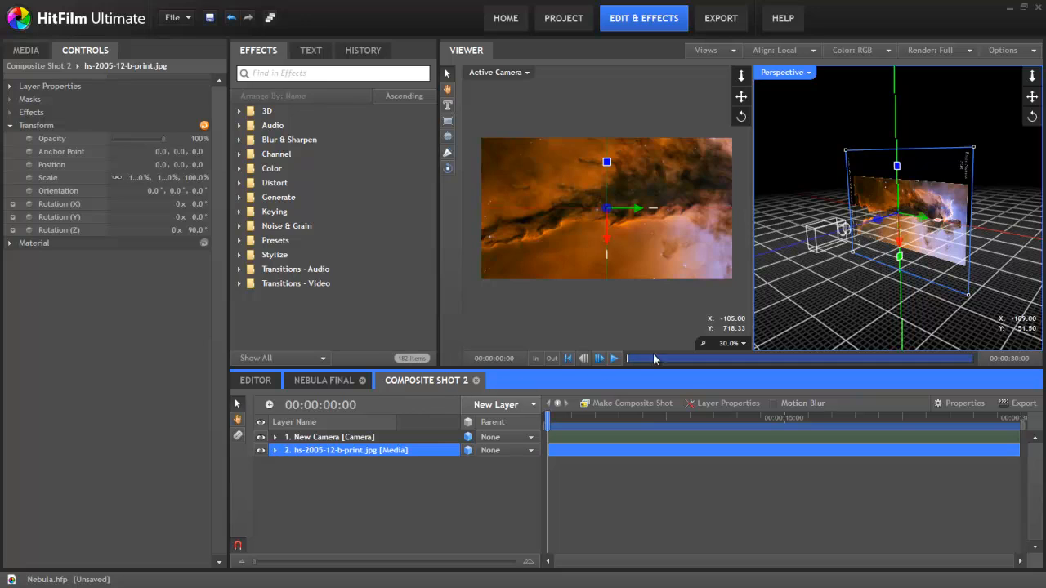
drag(876, 220, 1030, 192)
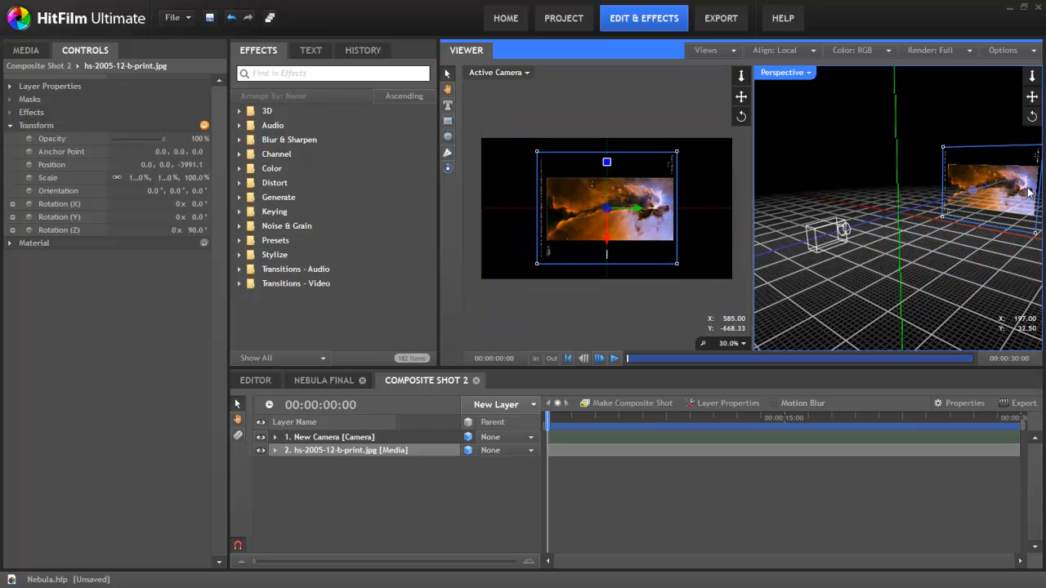
drag(678, 263, 762, 348)
drag(638, 210, 631, 211)
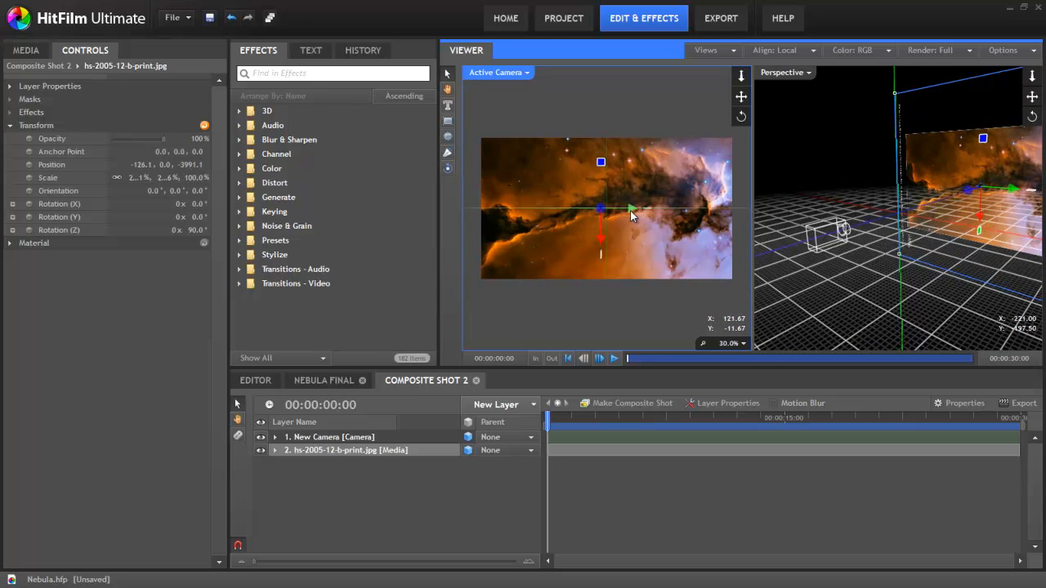
Rename the nebula image layer as Background
click(325, 450)
click(324, 449)
text(Background)
key(Return)
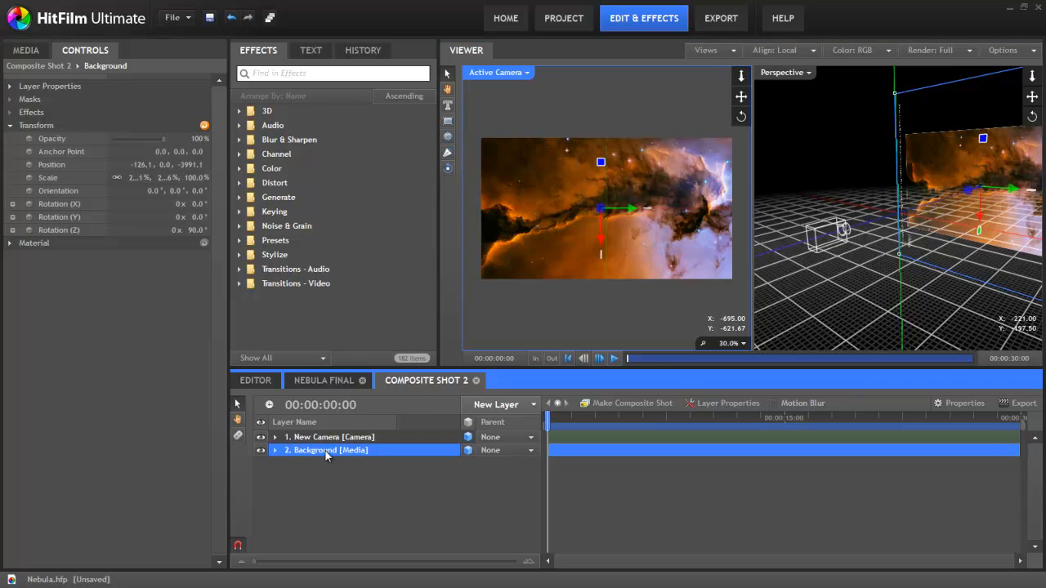
Duplicate the Background layer and rename the upper copy as Midground
key(ctrl+d)
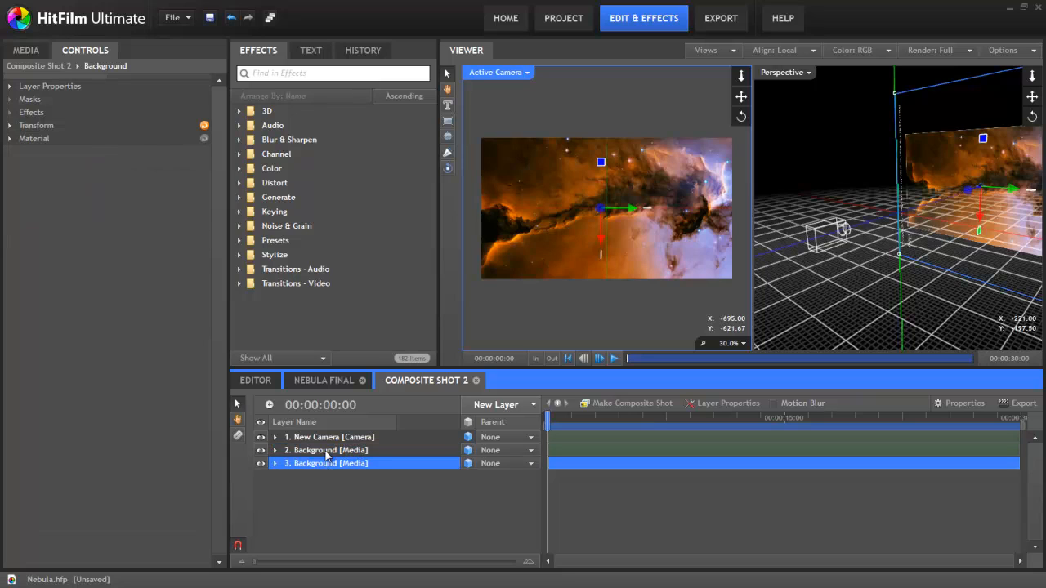
click(325, 451)
click(325, 450)
text(Midground)
key(Return)
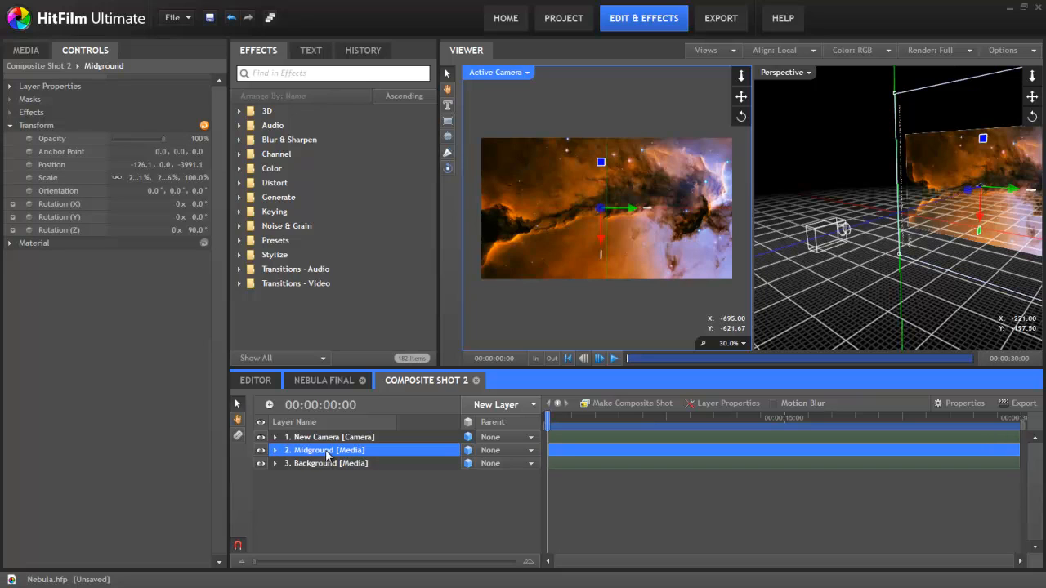
Bring Midground forward to about Z -1207, shrink it to about 94% by 82%, and shift it to about X -34
drag(973, 196, 873, 231)
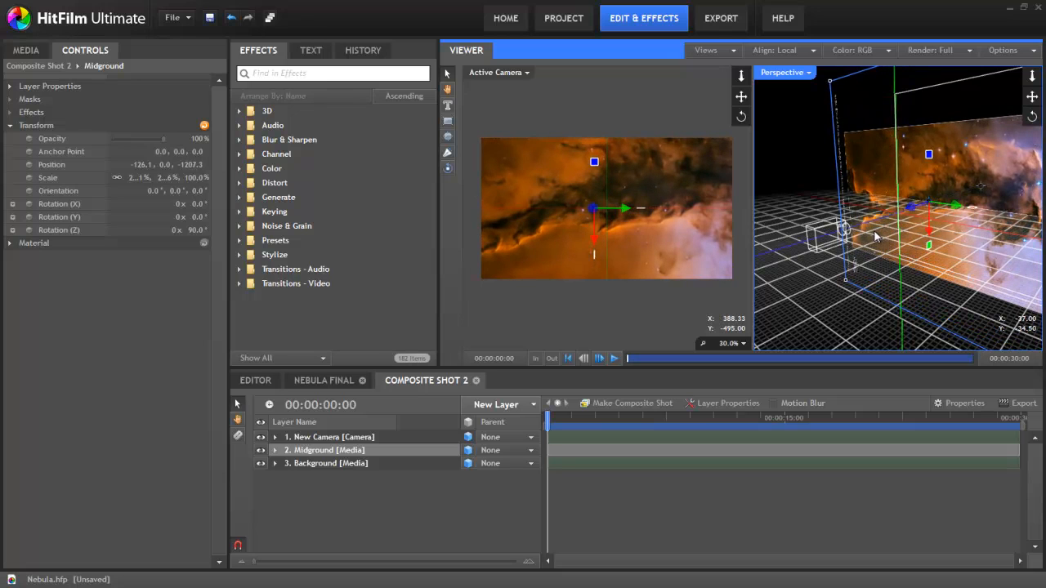
drag(847, 286, 900, 256)
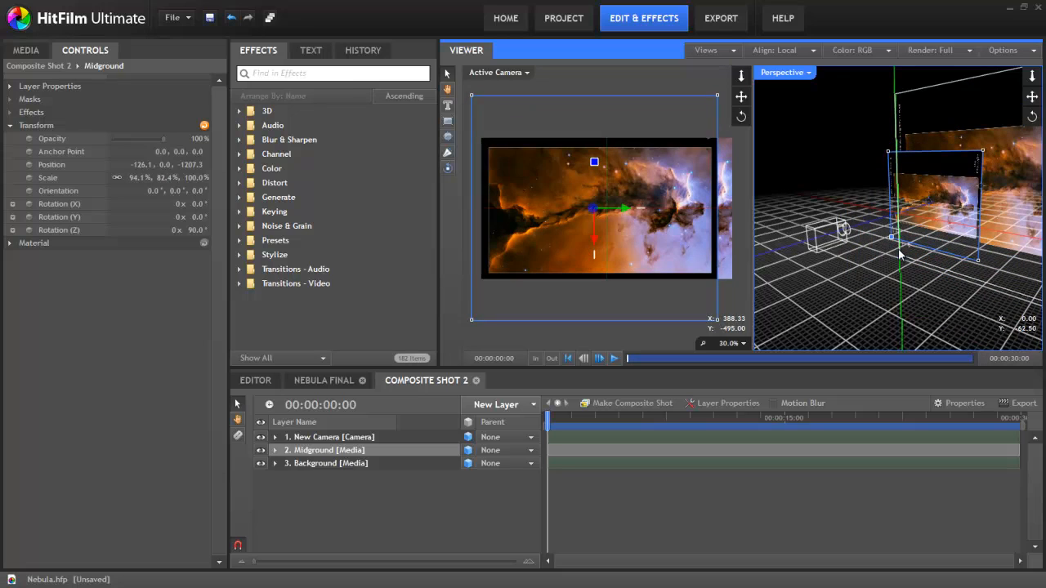
drag(623, 205, 633, 208)
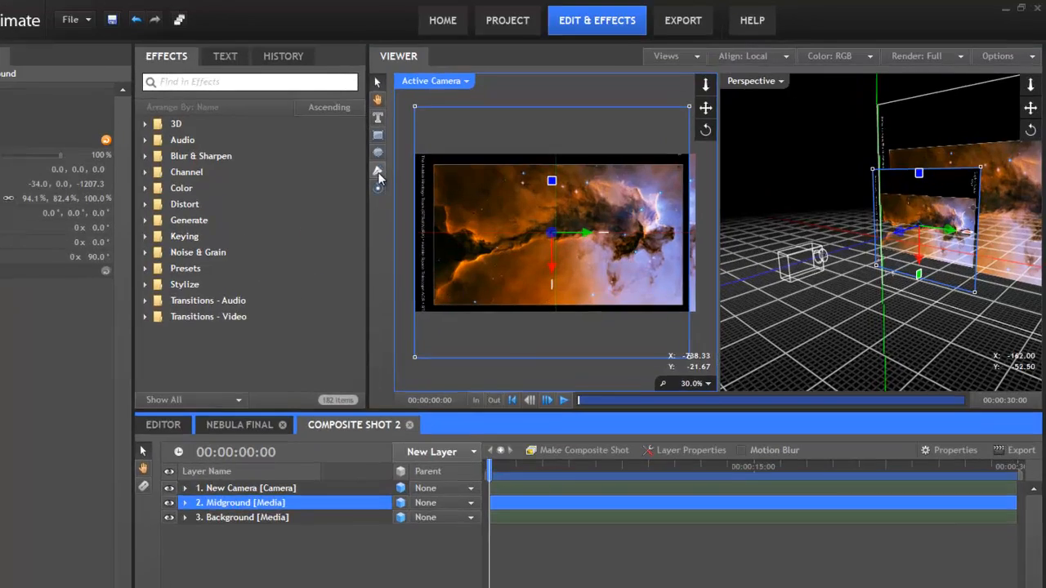
Draw a closed freehand mask on Midground around the dark nebula pillar, extending past the image's edge at the pillar's base
click(447, 153)
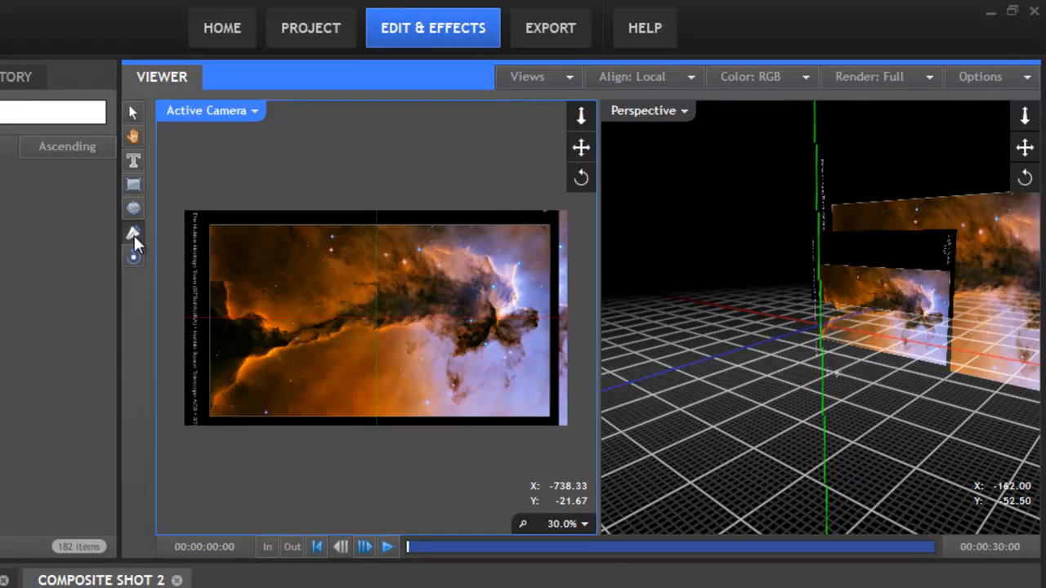
click(211, 401)
click(226, 387)
click(236, 379)
click(244, 357)
click(275, 351)
click(292, 341)
click(325, 336)
click(354, 325)
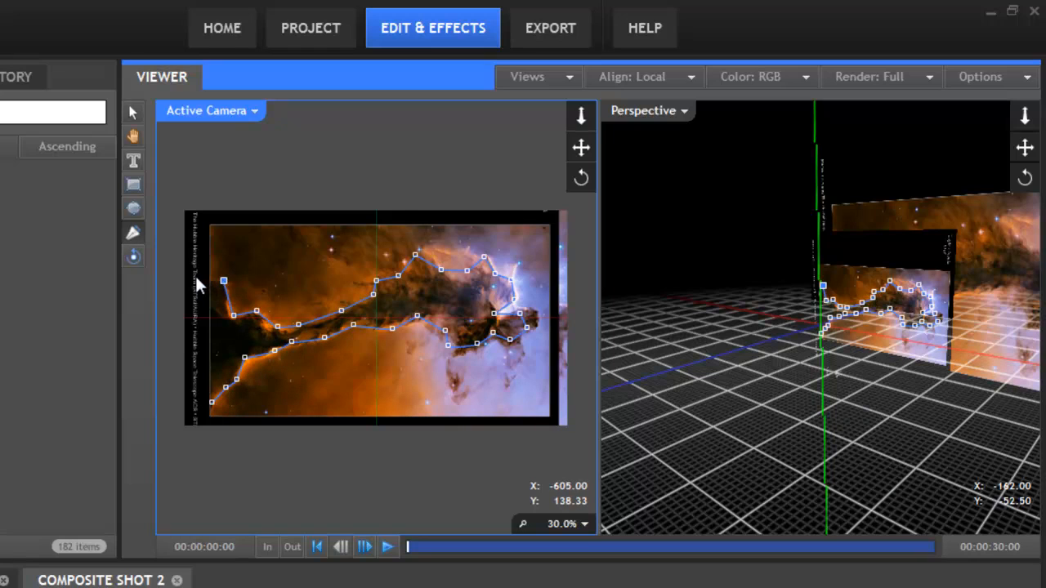
click(196, 277)
click(195, 402)
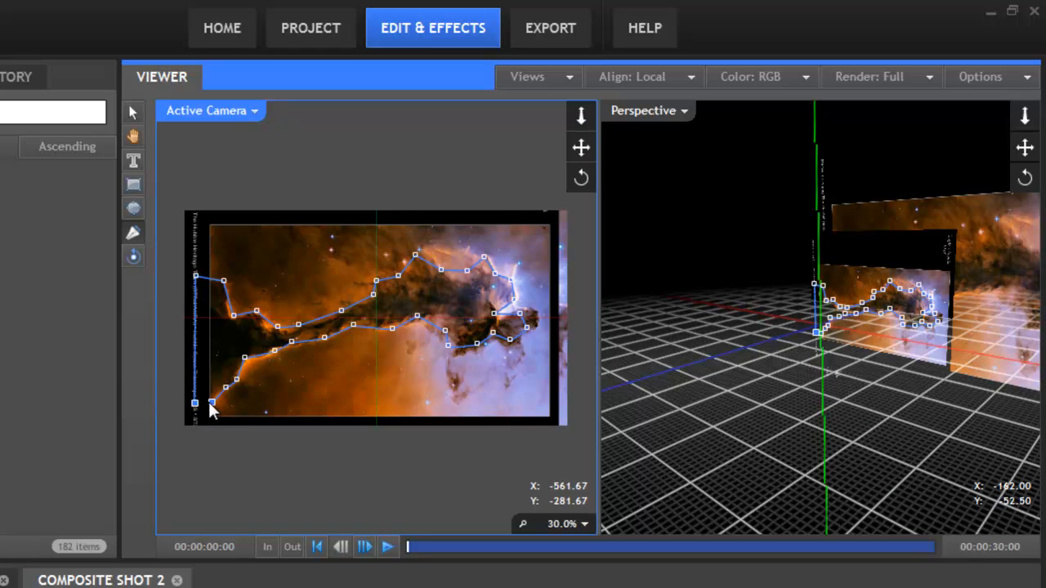
click(211, 401)
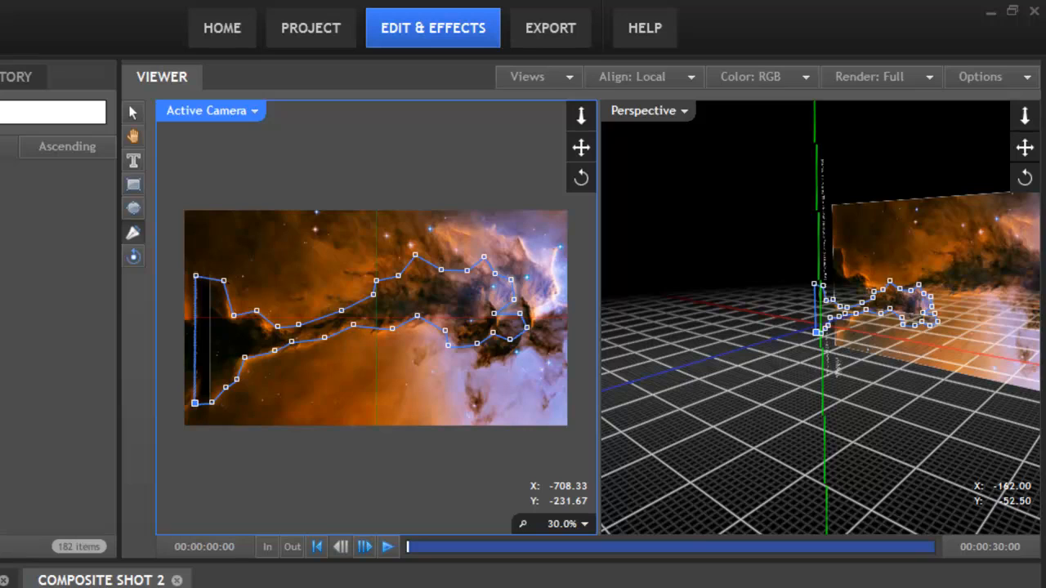
Orbit around the layered nebula scene to check the depth and parallax between the layers
click(138, 256)
drag(389, 372, 419, 353)
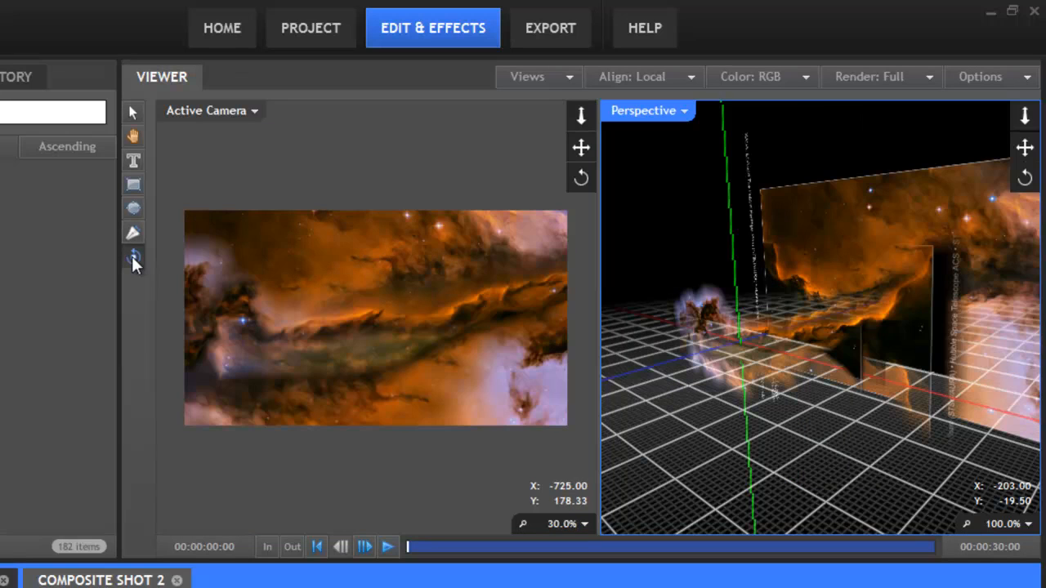
mouse_move(378, 332)
mouse_down()
mouse_move(397, 323)
mouse_move(335, 298)
mouse_move(333, 331)
mouse_move(354, 369)
mouse_move(385, 370)
mouse_move(419, 350)
mouse_move(425, 326)
mouse_move(363, 340)
mouse_move(280, 330)
mouse_move(338, 322)
mouse_move(466, 343)
mouse_move(397, 327)
mouse_move(385, 350)
mouse_up()
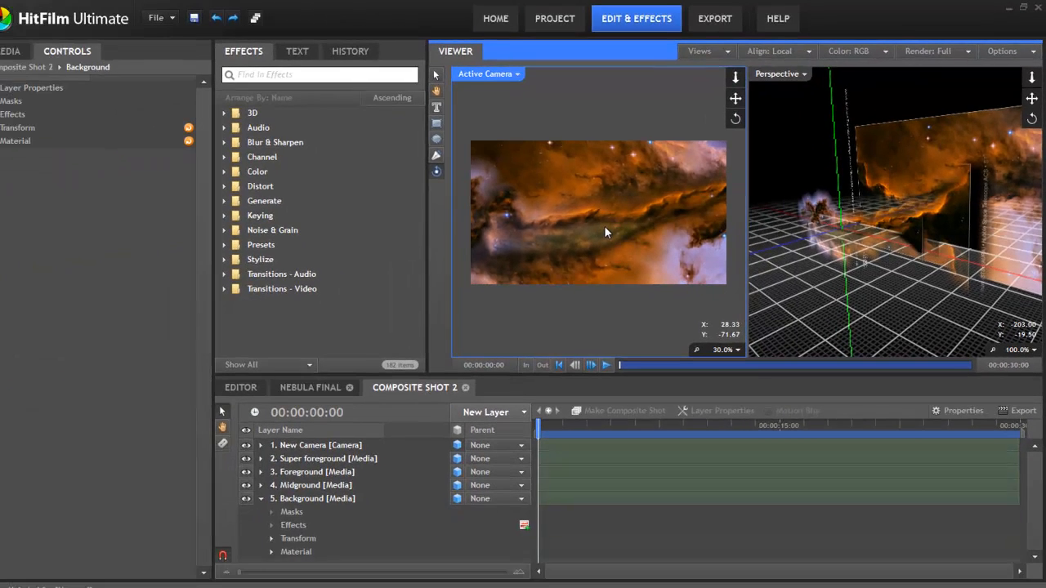
drag(604, 225, 593, 217)
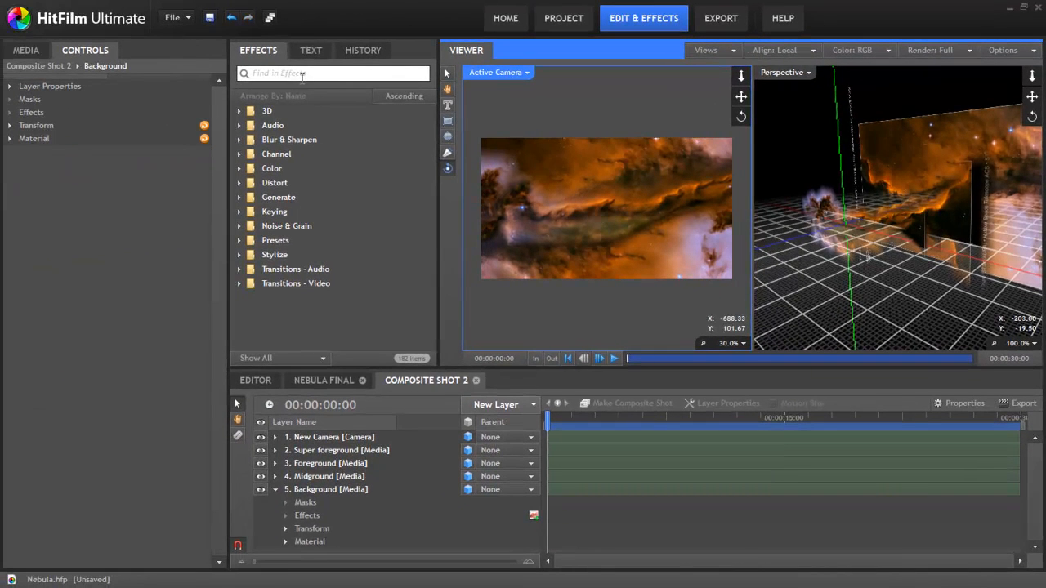
Search the effects for "fish" and apply Fisheye Warp to the Background layer
click(302, 75)
text(fish)
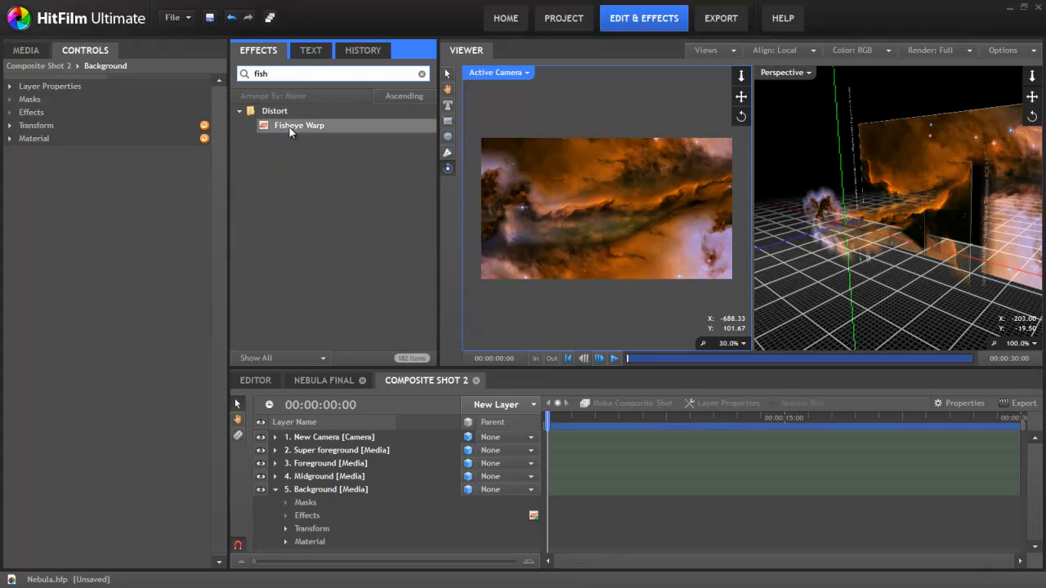
drag(290, 132, 343, 491)
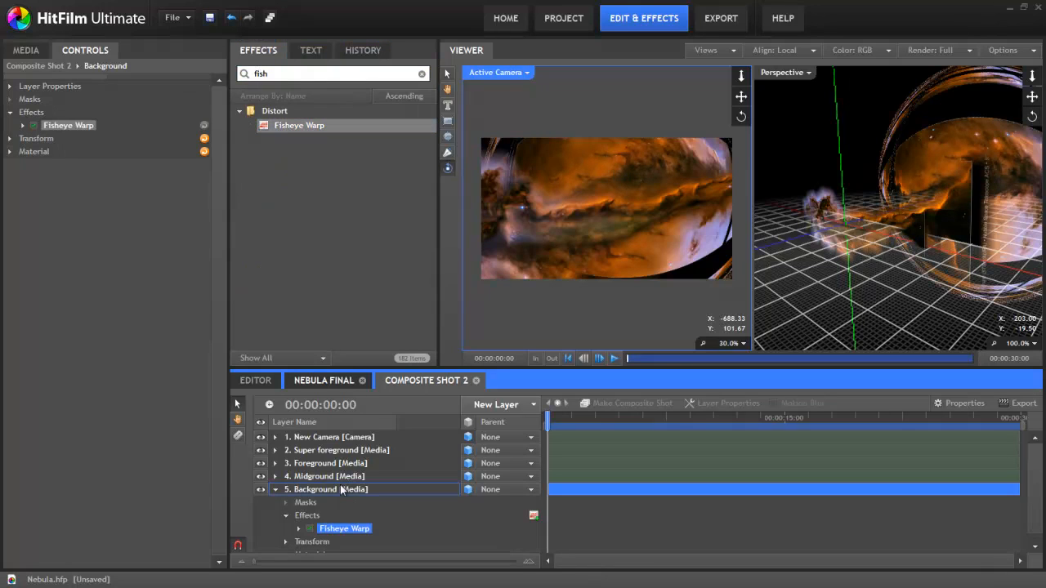
Set the Amount of the Background layer's Fisheye Warp to -93
click(354, 530)
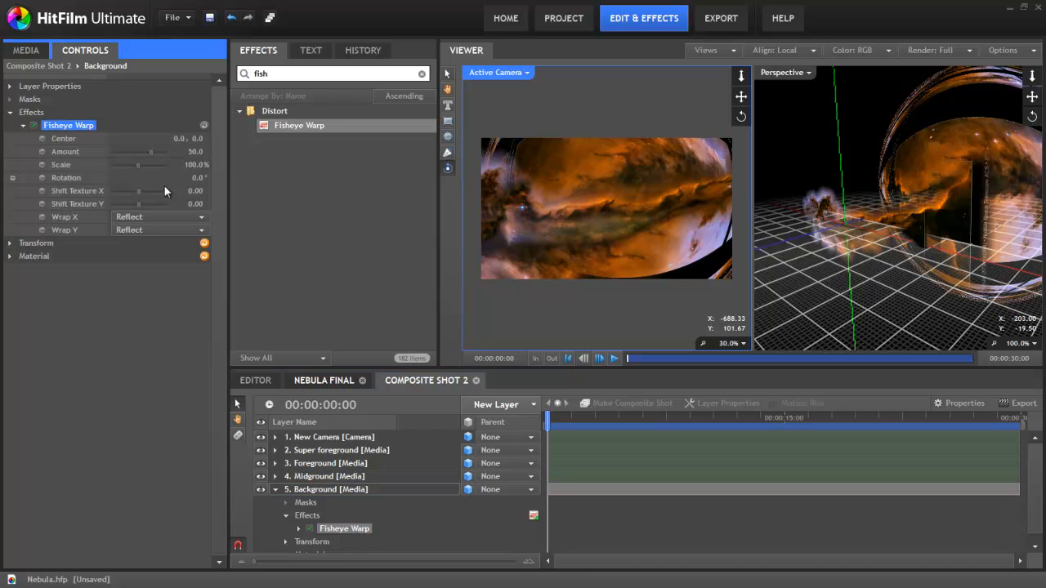
click(191, 152)
text(-93)
key(Return)
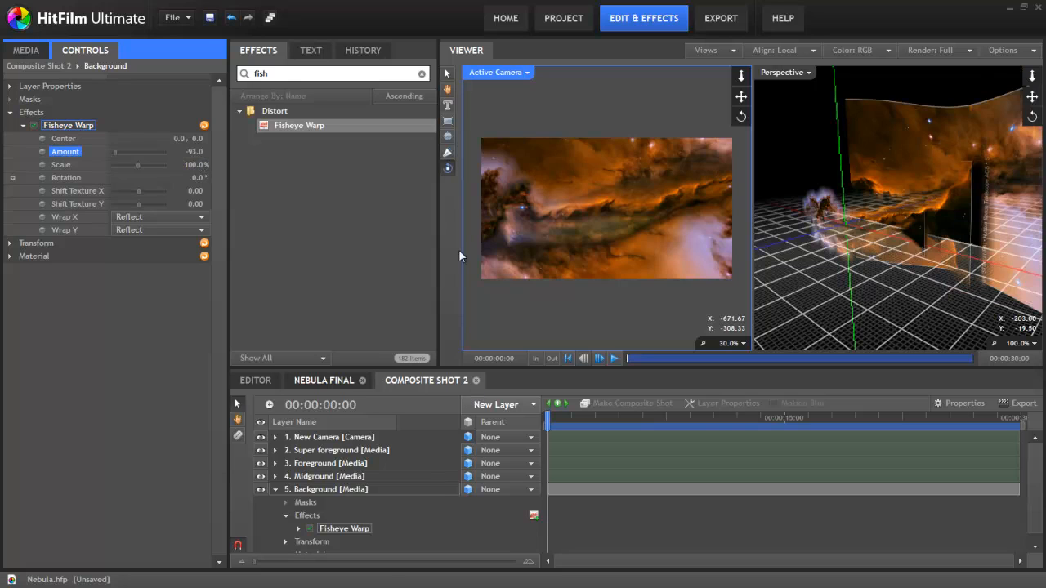
Add the 3D Weather effect Fluffy Cloud to the composite shot as the topmost layer
mouse_move(617, 214)
mouse_down()
mouse_move(636, 202)
mouse_move(608, 227)
mouse_move(577, 215)
mouse_move(675, 240)
mouse_move(654, 191)
mouse_move(630, 231)
mouse_move(594, 247)
mouse_move(585, 230)
mouse_move(607, 221)
mouse_move(681, 218)
mouse_move(635, 208)
mouse_move(594, 218)
mouse_move(614, 207)
mouse_move(615, 216)
mouse_up()
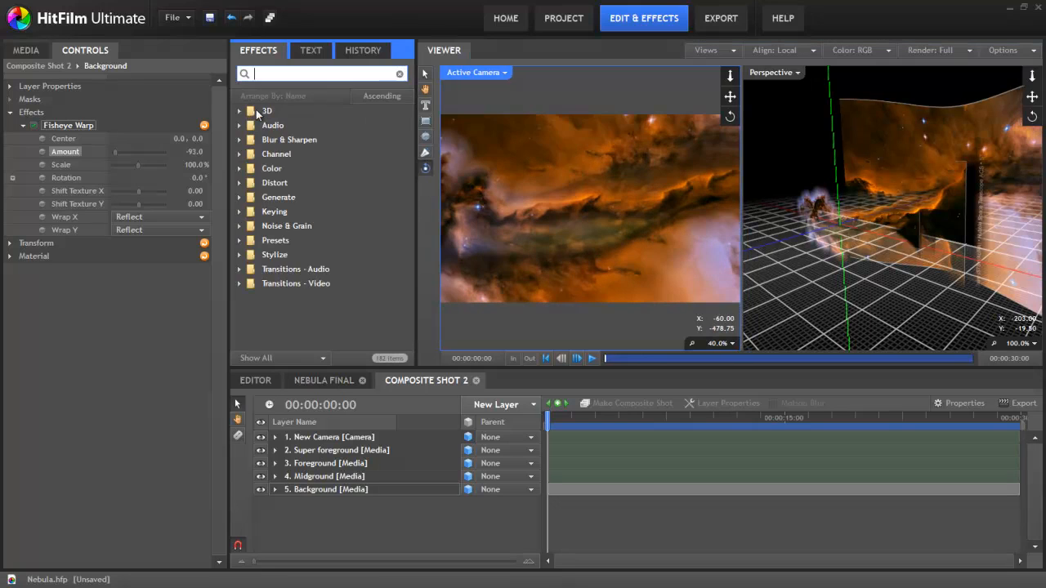
click(239, 110)
click(248, 196)
click(314, 212)
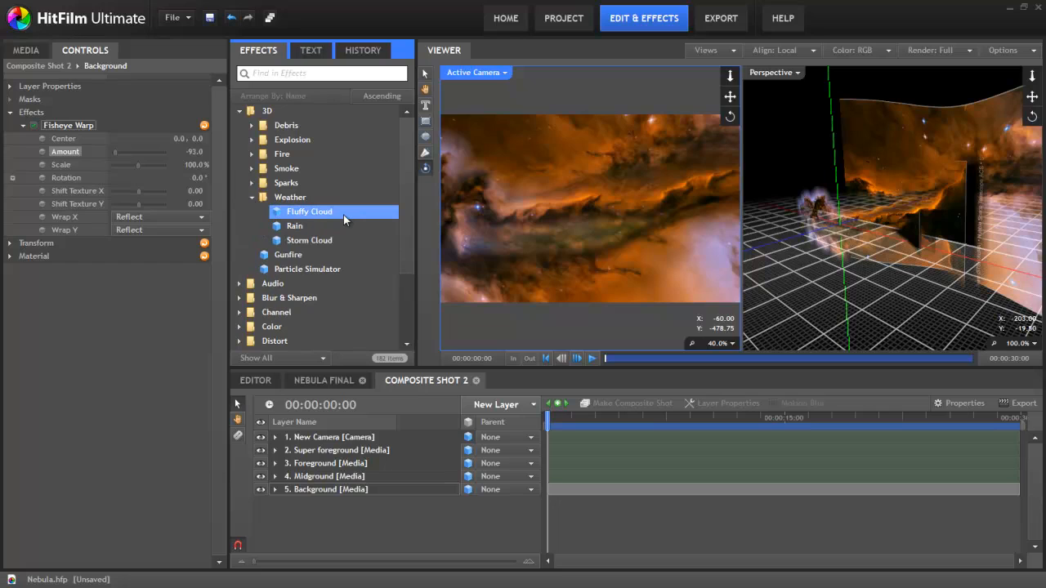
drag(343, 215, 332, 440)
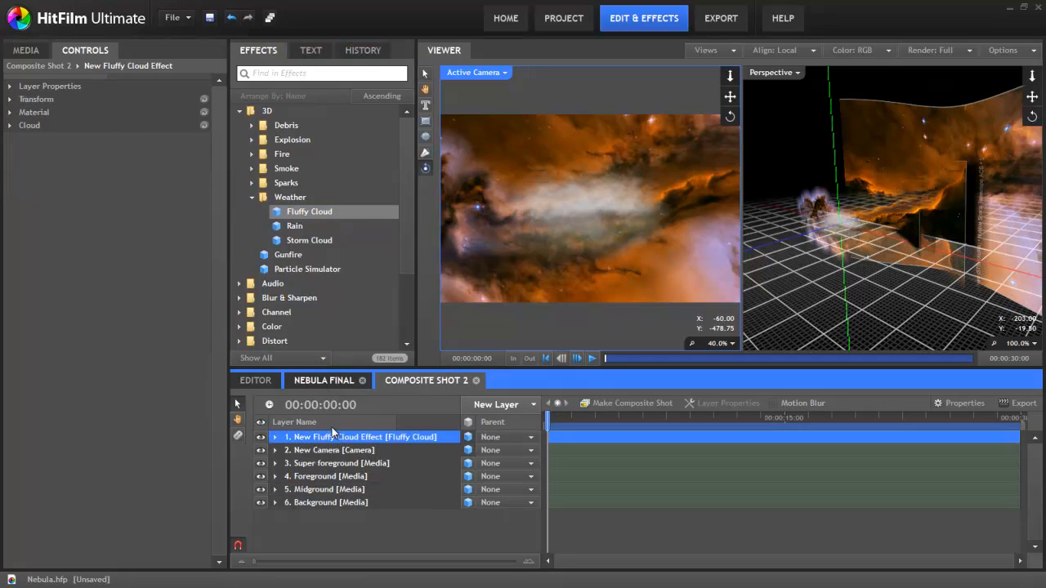
Scale the fluffy cloud uniformly to 424% and move it over the nebula pillar at about -702.9, 0.0, -511.3
click(11, 98)
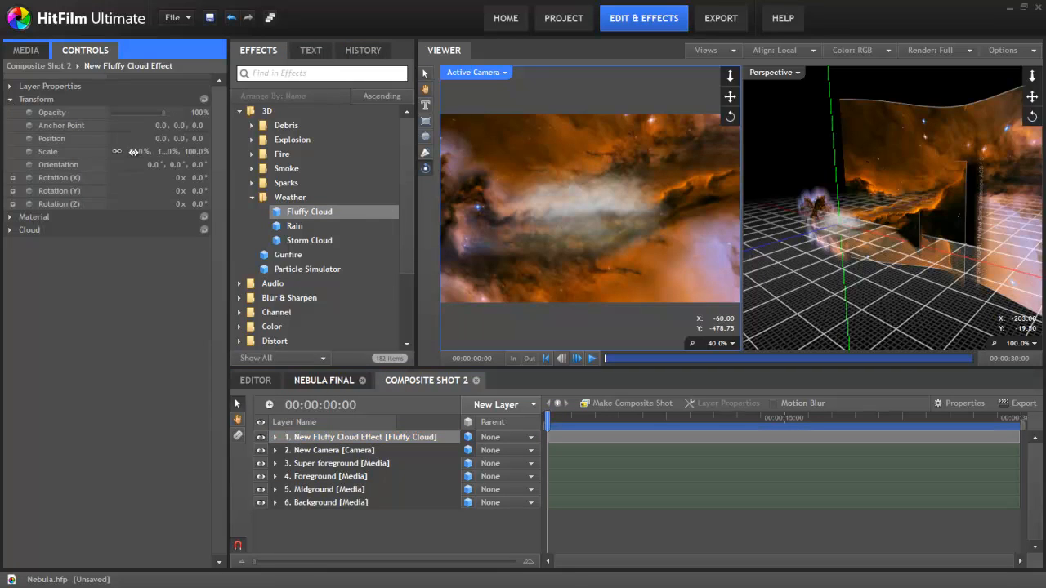
click(140, 152)
drag(171, 155, 331, 171)
click(425, 74)
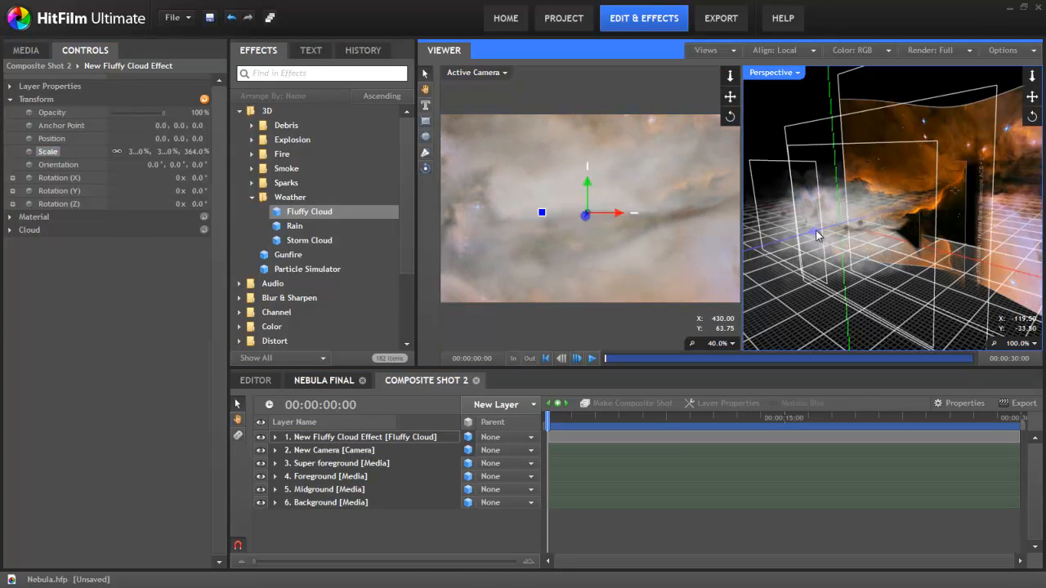
mouse_move(816, 230)
mouse_down()
mouse_move(872, 219)
mouse_move(812, 227)
mouse_up()
drag(142, 152, 184, 156)
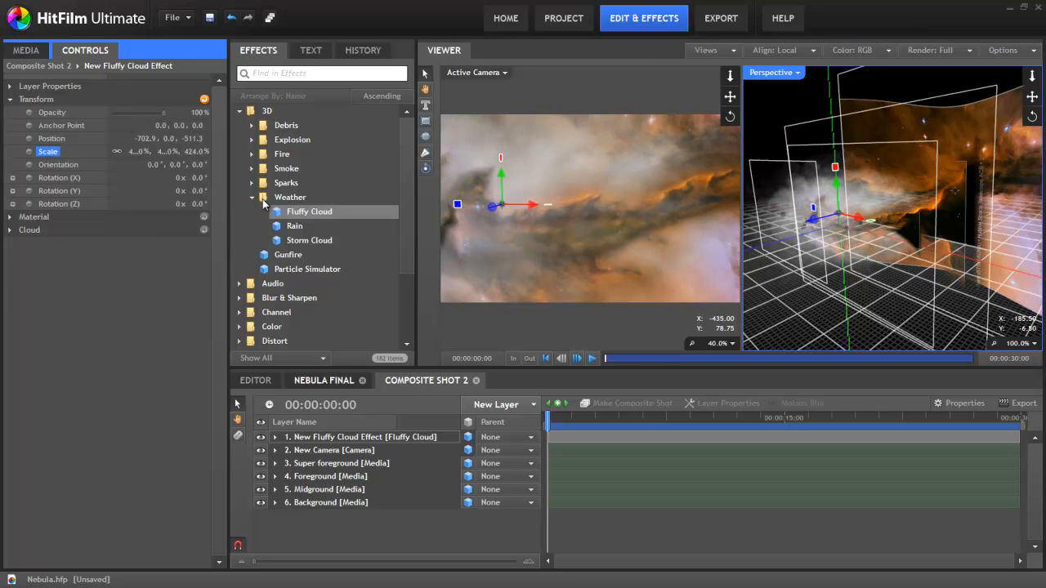
Sample the cloud's color from the bluish pillar (0.5, 0.5, 0.7), hiding the cloud layer only while sampling
click(262, 436)
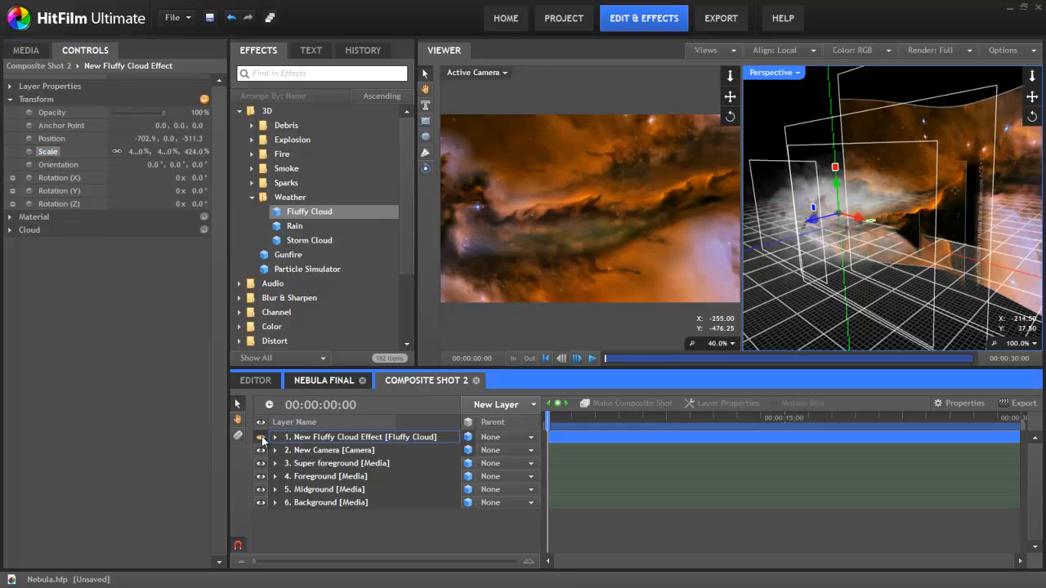
click(11, 230)
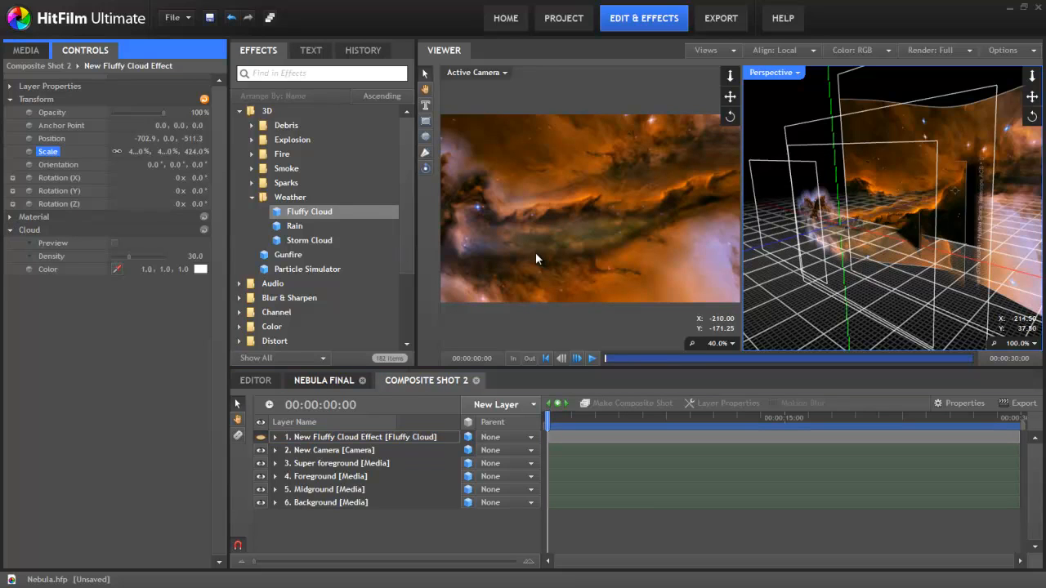
click(117, 269)
click(815, 200)
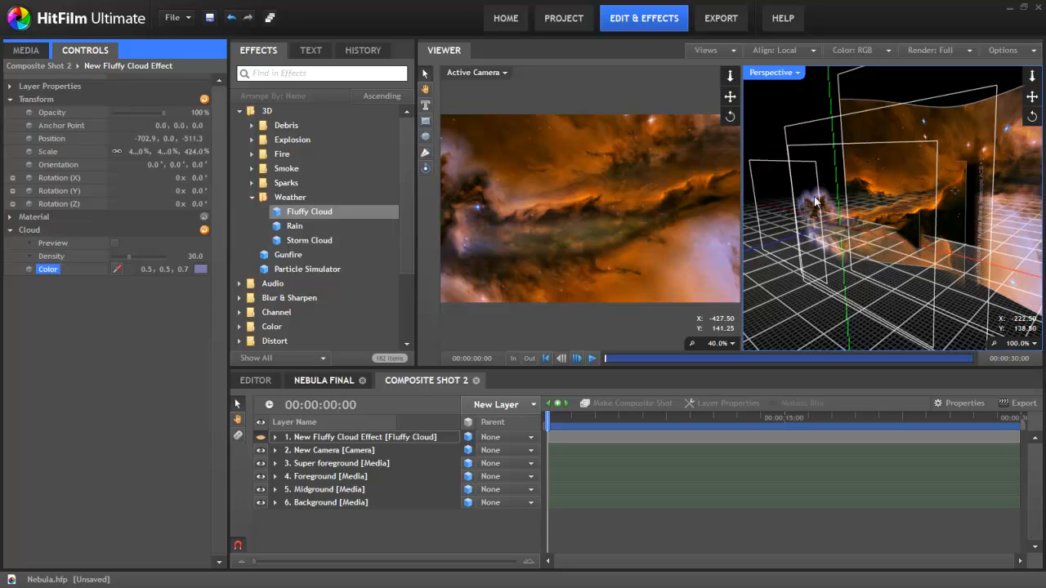
click(260, 436)
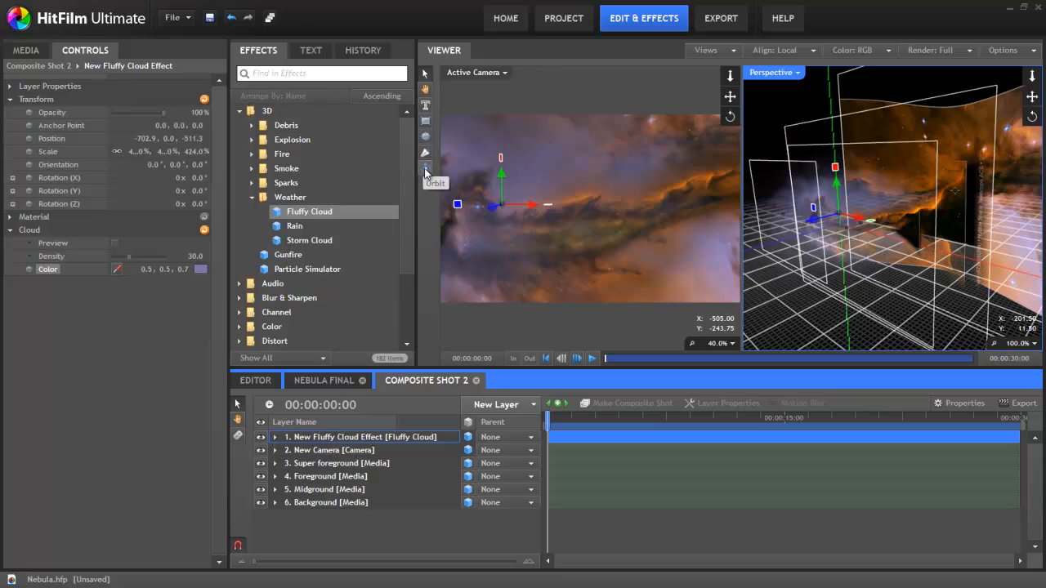
Set the fluffy cloud's Density to 22
mouse_move(730, 97)
mouse_down()
mouse_move(791, 100)
mouse_move(730, 82)
mouse_up()
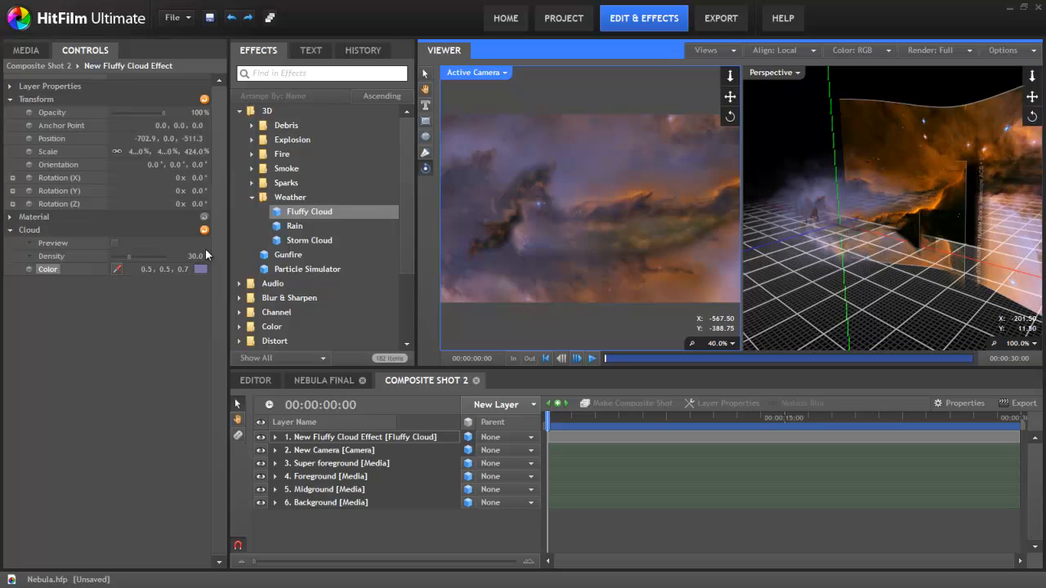
click(194, 256)
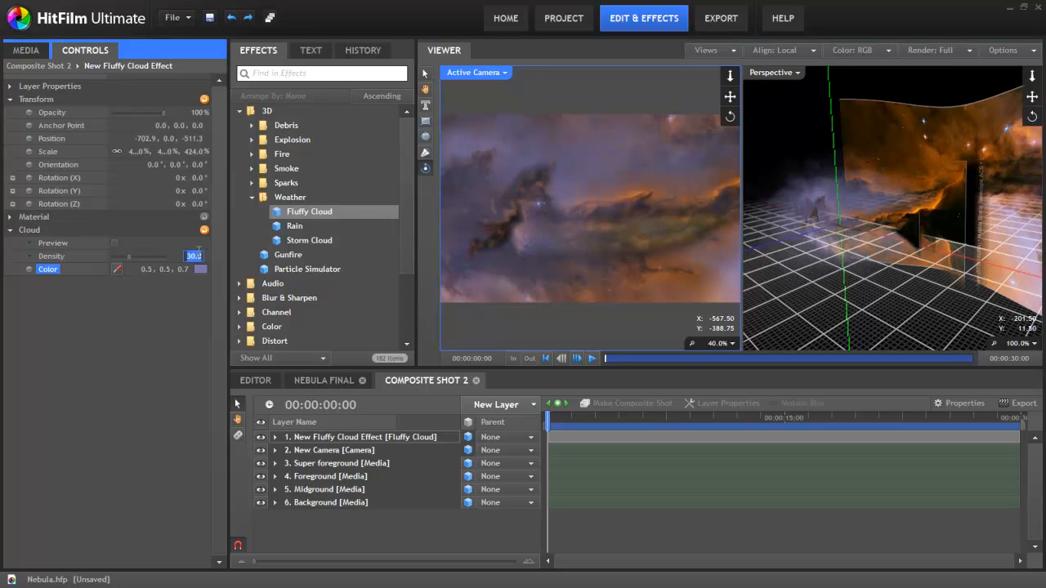
text(22)
key(Return)
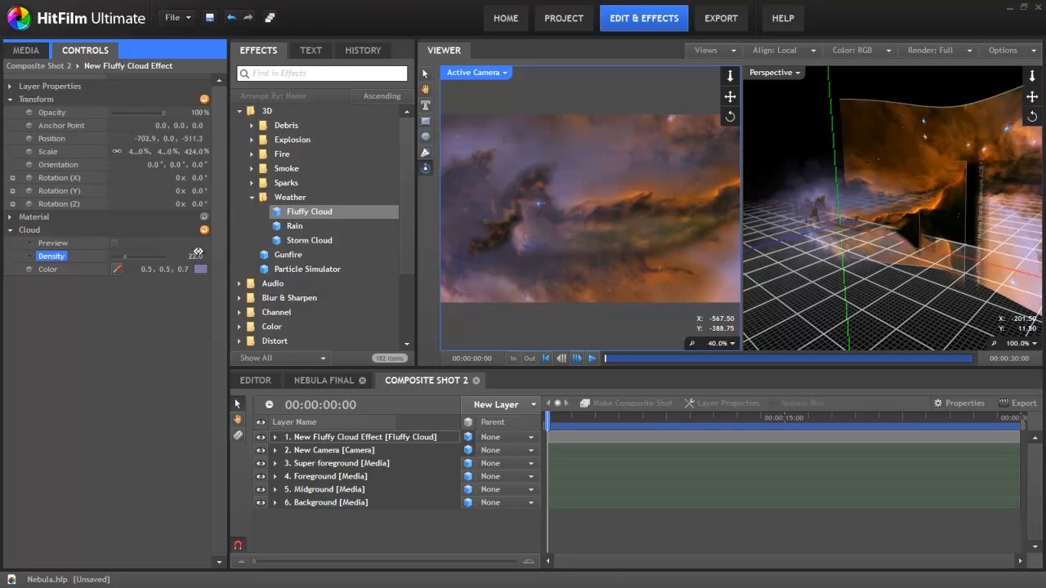
Duplicate the fluffy cloud layer and move the selected cloud along its X axis toward the other side of the scene
click(329, 439)
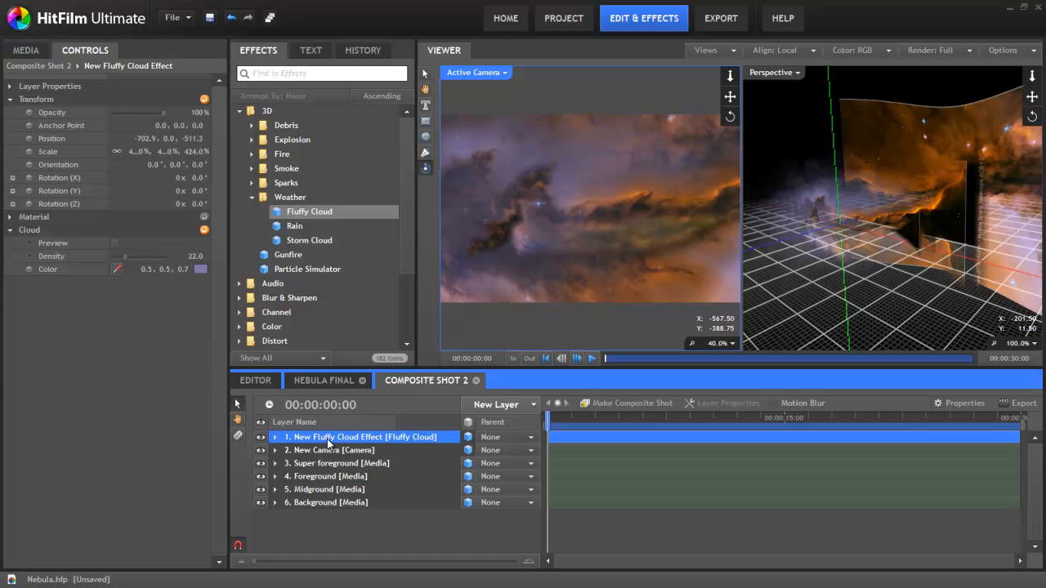
key(ctrl+d)
click(856, 216)
drag(862, 217, 944, 245)
Recolor the moved fluffy cloud by sampling a color from the background nebula image
click(10, 126)
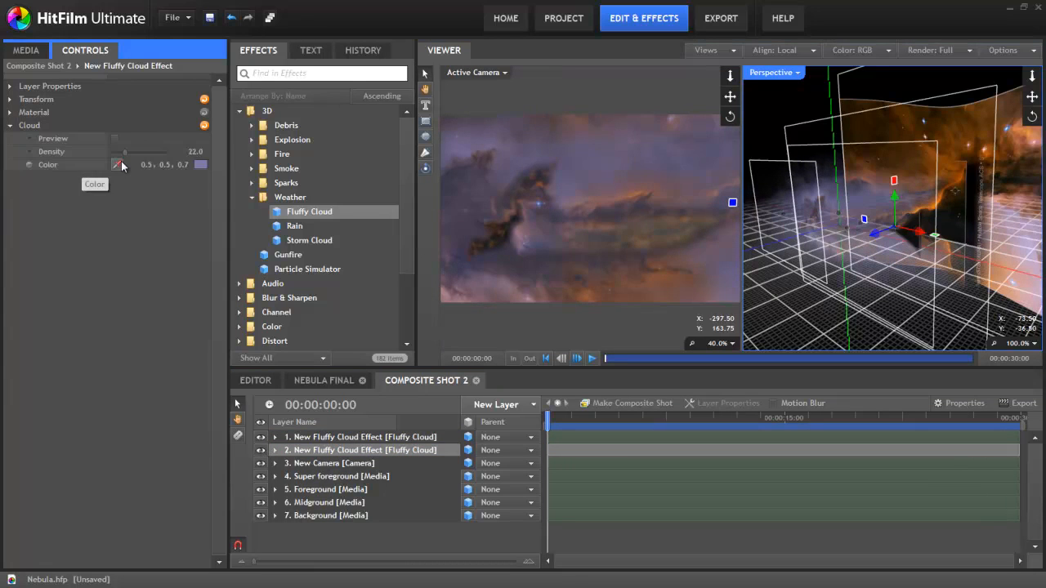
click(118, 165)
click(967, 164)
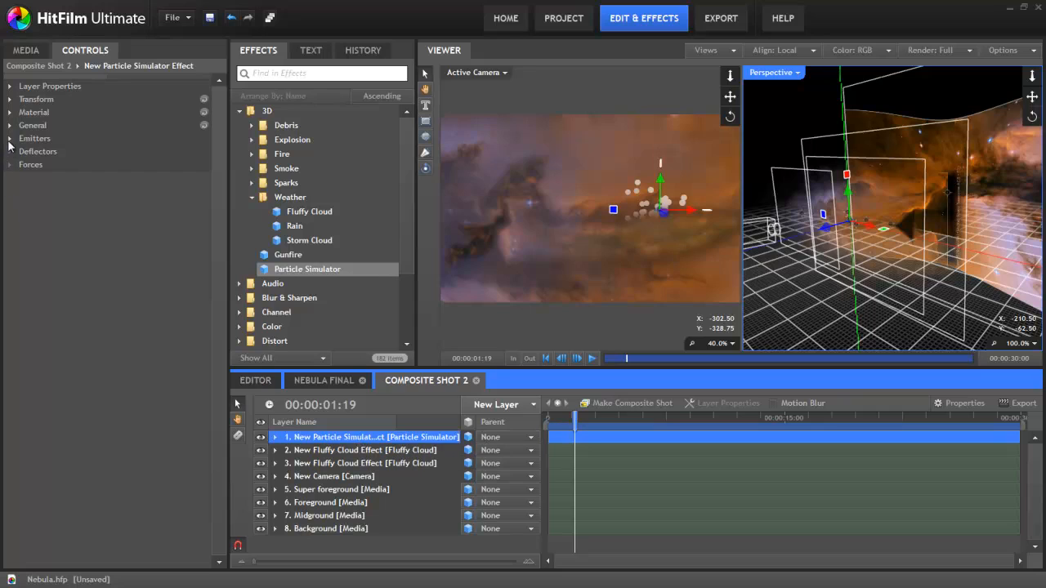
Set the Particle Simulator's emitter shape to Cube
click(10, 139)
click(23, 151)
click(144, 164)
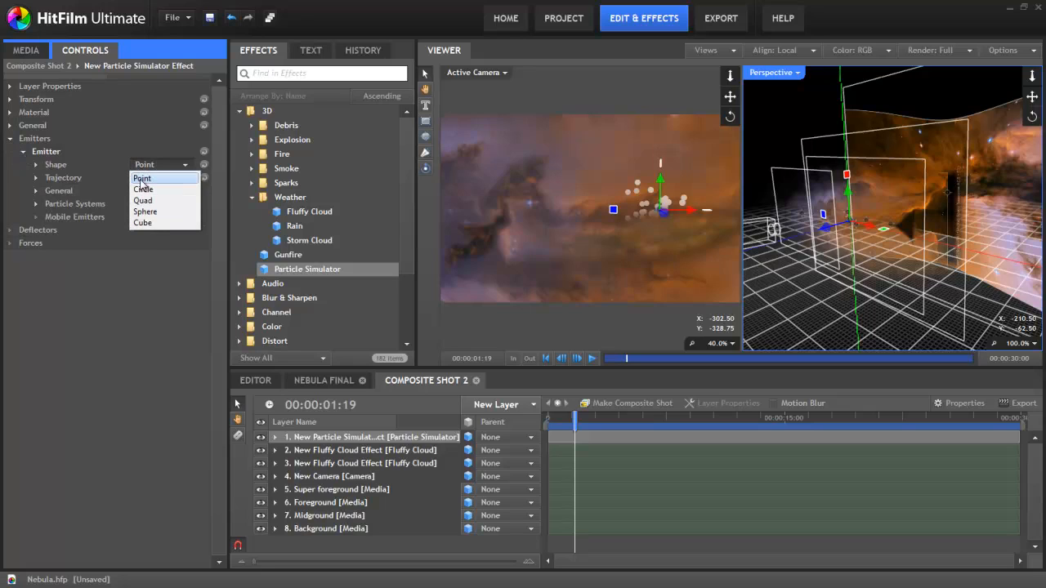
click(151, 222)
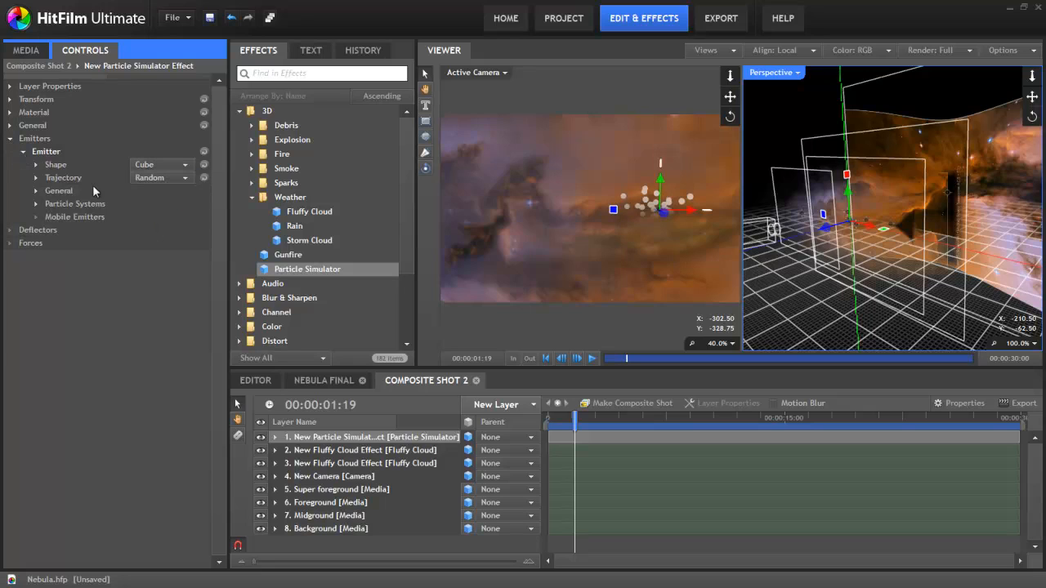
Size the cube emitter to 5378 px width, 3660 px height and 5009 px depth
click(37, 165)
click(56, 166)
drag(185, 270, 1044, 291)
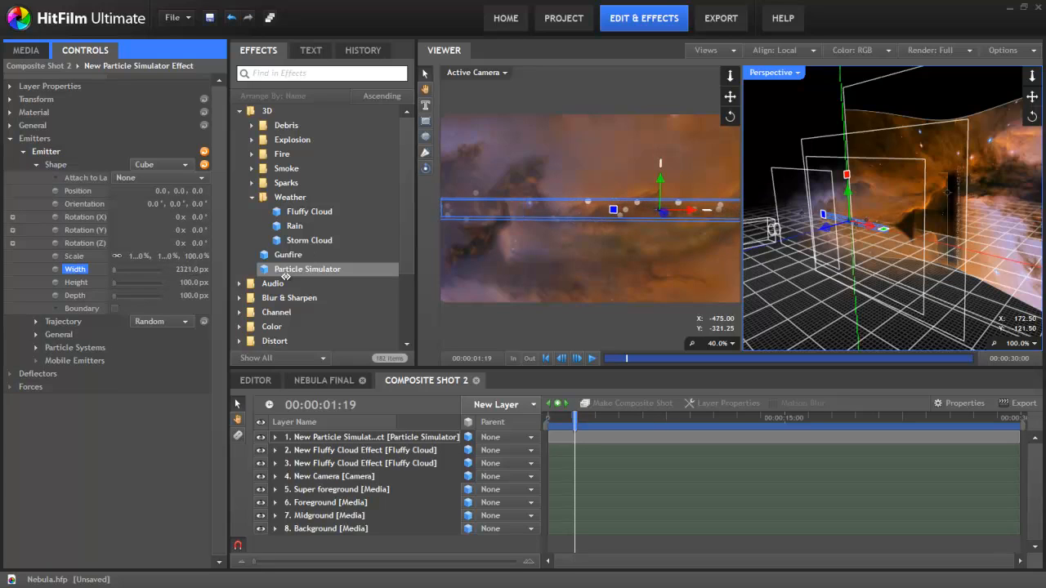
drag(185, 284, 490, 277)
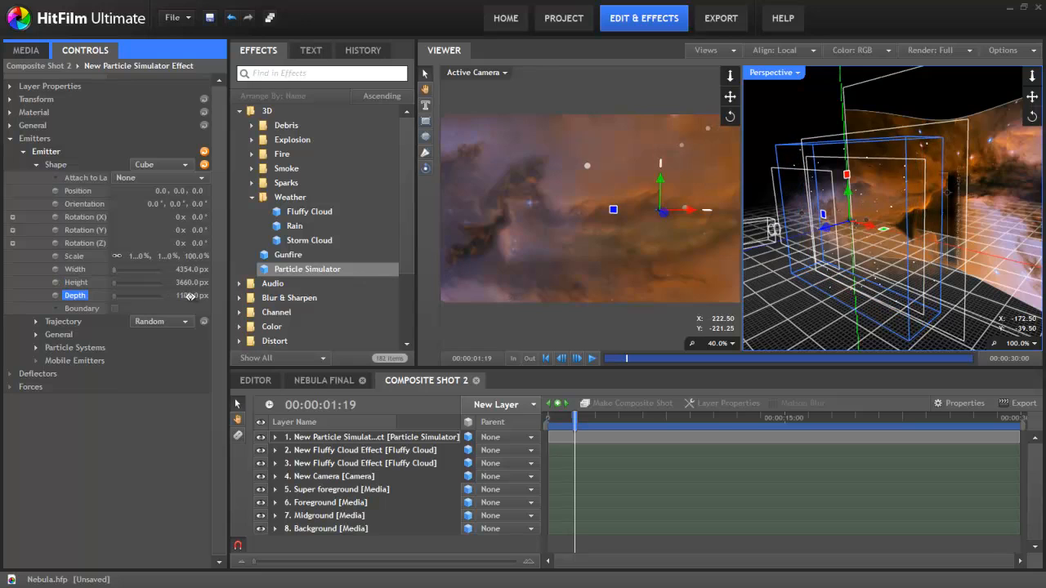
drag(195, 295, 1044, 254)
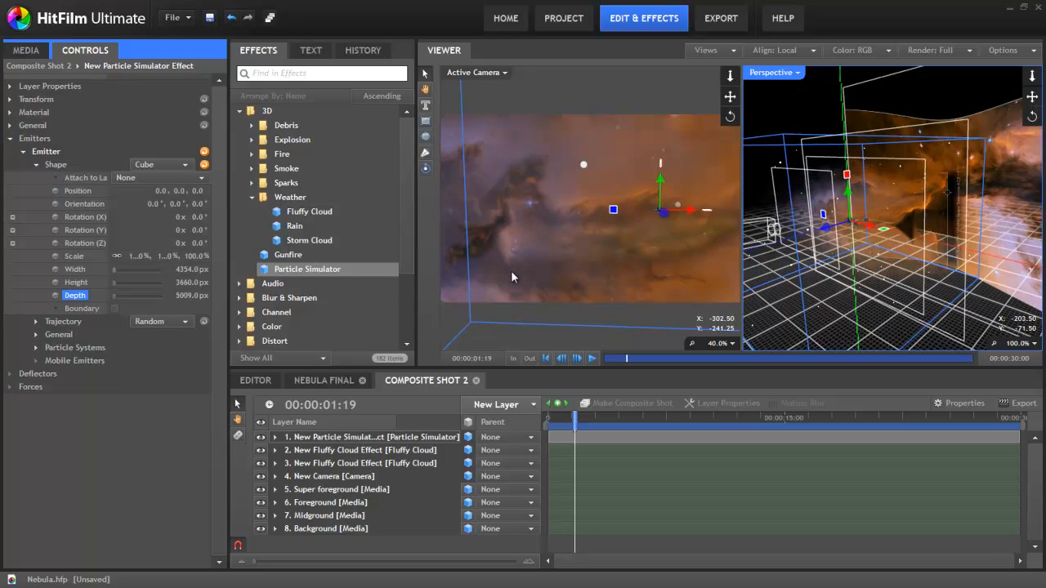
drag(196, 271, 577, 287)
Load circle-blur.png as the texture in the particle system's appearance settings
click(36, 347)
click(49, 360)
click(61, 387)
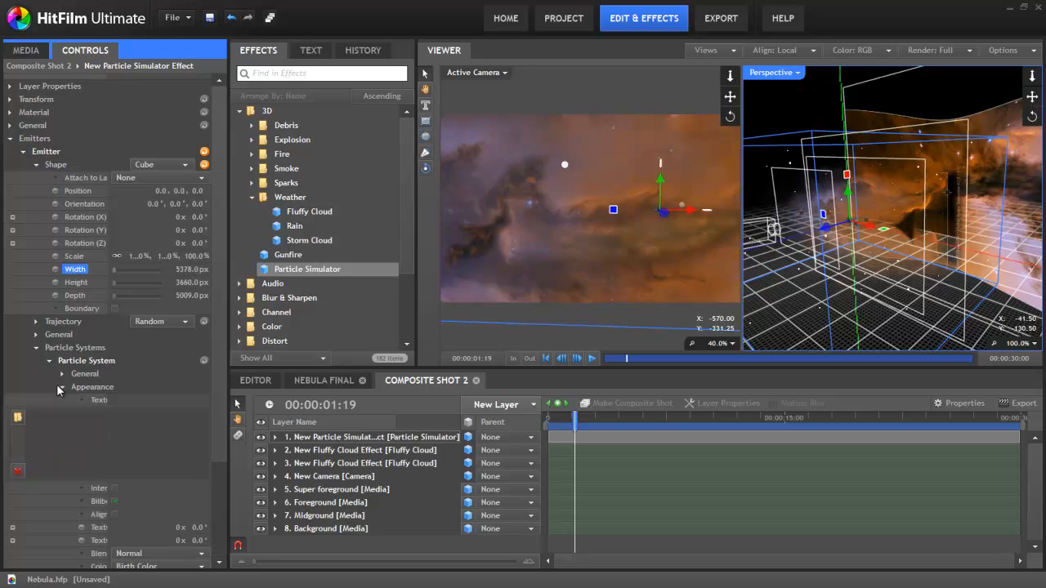
click(17, 418)
double_click(365, 122)
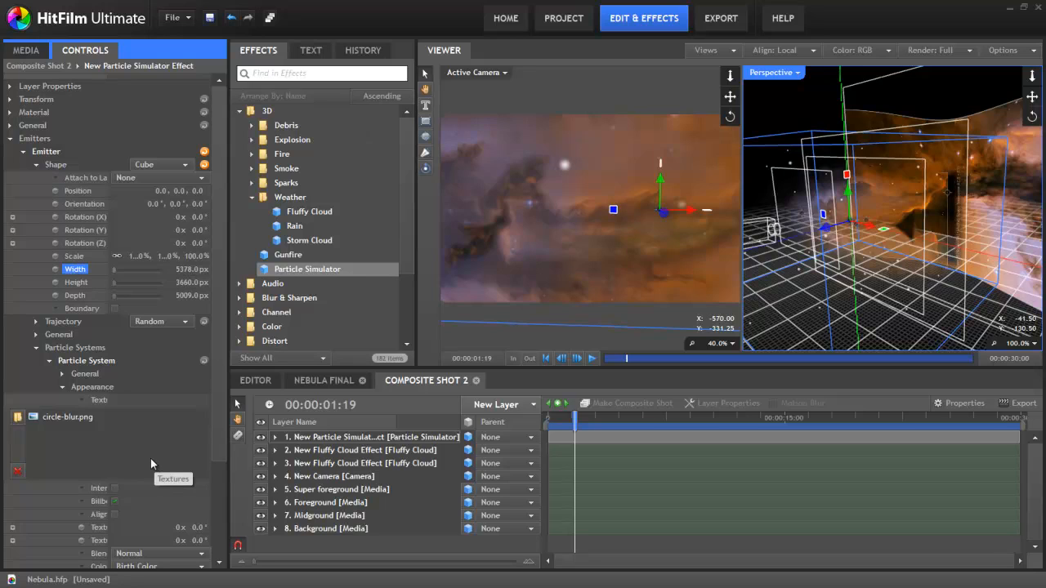
Set the particles' movement values to a Life of 15 s, Scale of 7% and Speed of 0
scroll(92, 470, down, 3)
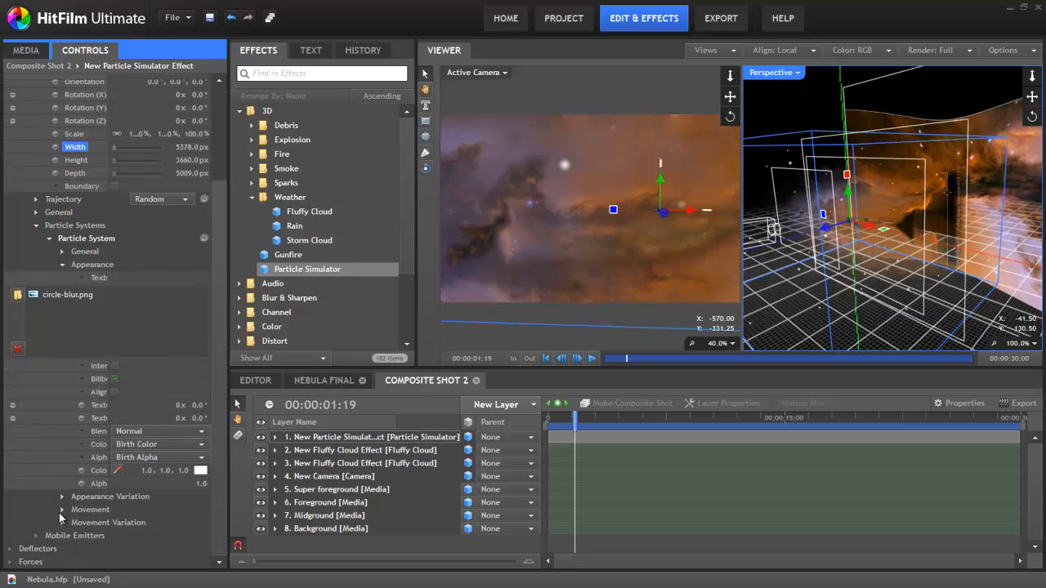
click(61, 509)
scroll(60, 510, down, 3)
click(202, 407)
text(15)
key(Return)
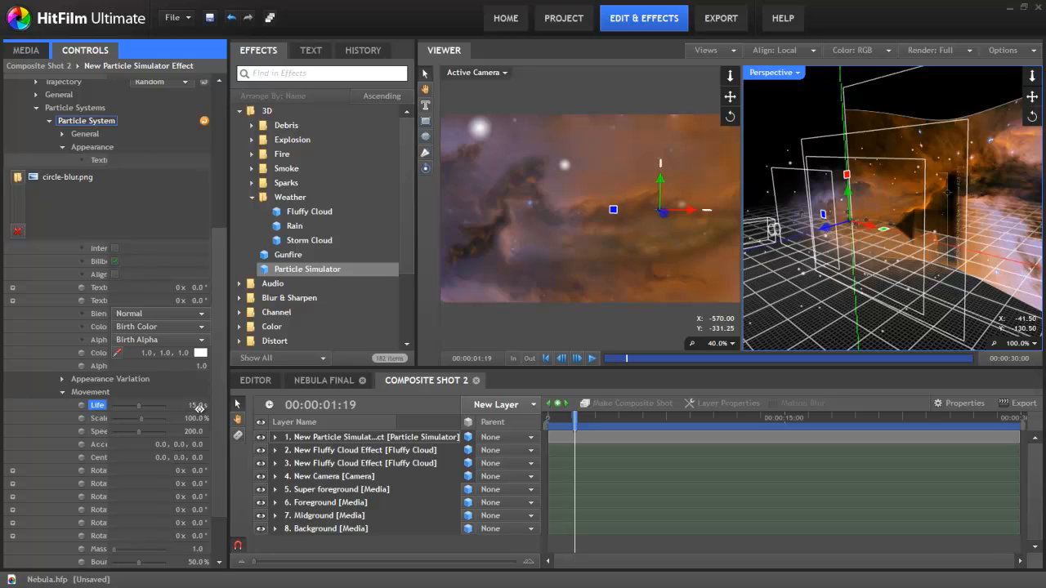
drag(195, 419, 195, 419)
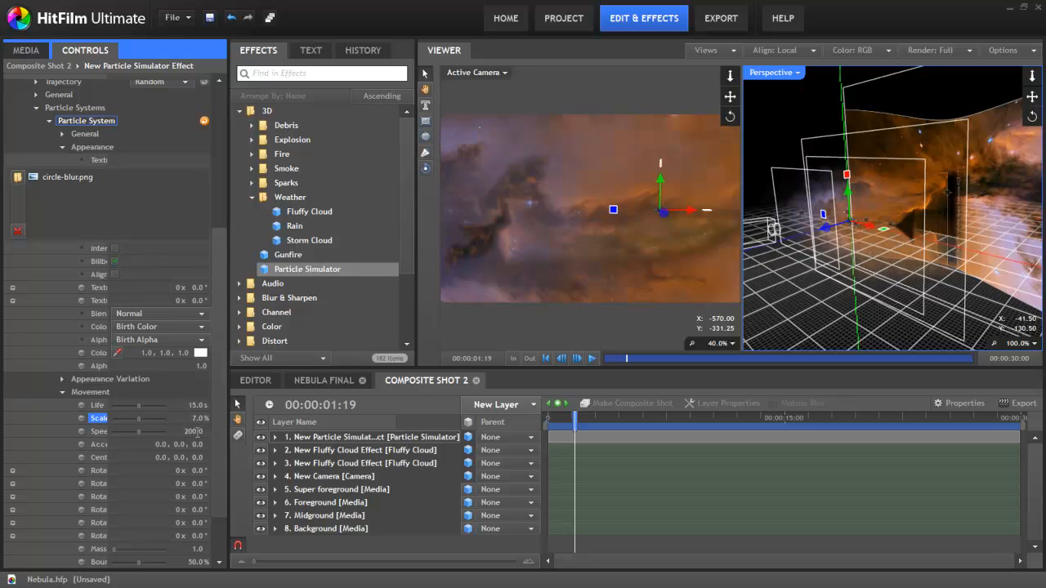
drag(197, 431, 196, 431)
Set the particles' Scale under Movement Variation to 3%
scroll(69, 412, down, 2)
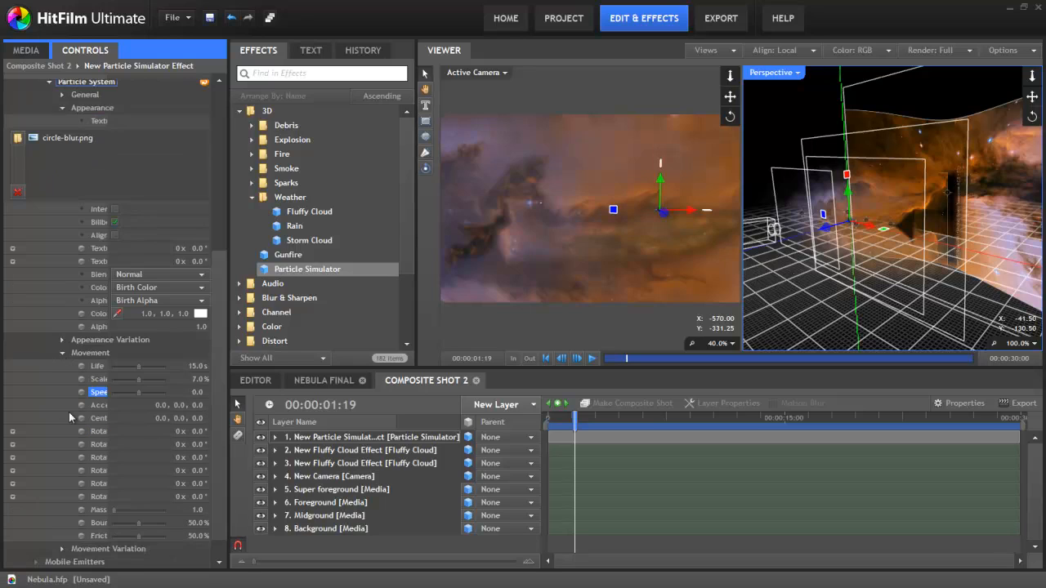
click(62, 520)
scroll(123, 502, down, 2)
click(190, 480)
text(3)
key(Return)
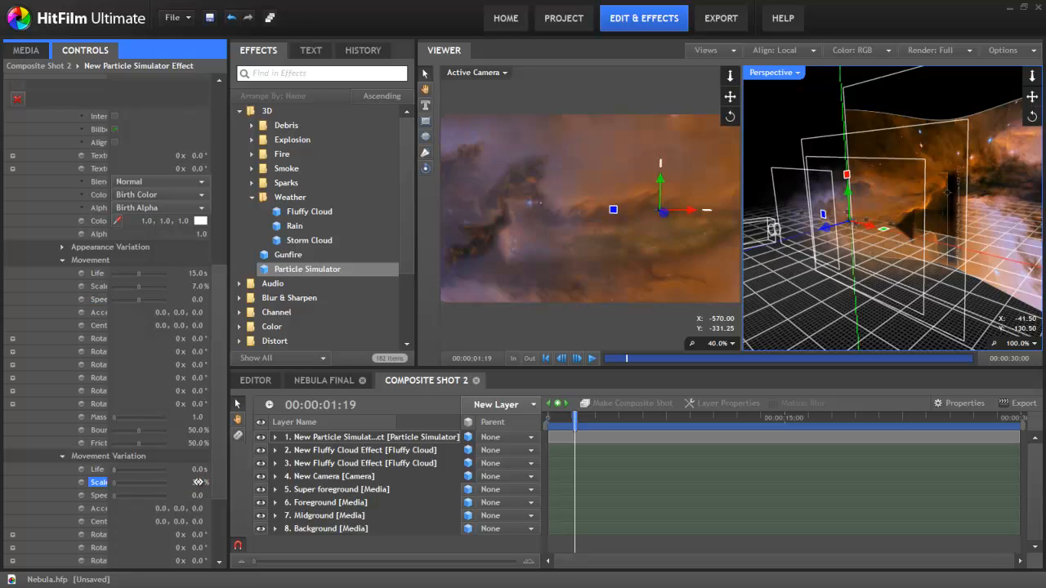
Keyframe the particle system's Active property on at frame 0 and off at frame 1
drag(561, 418, 528, 432)
scroll(63, 239, up, 8)
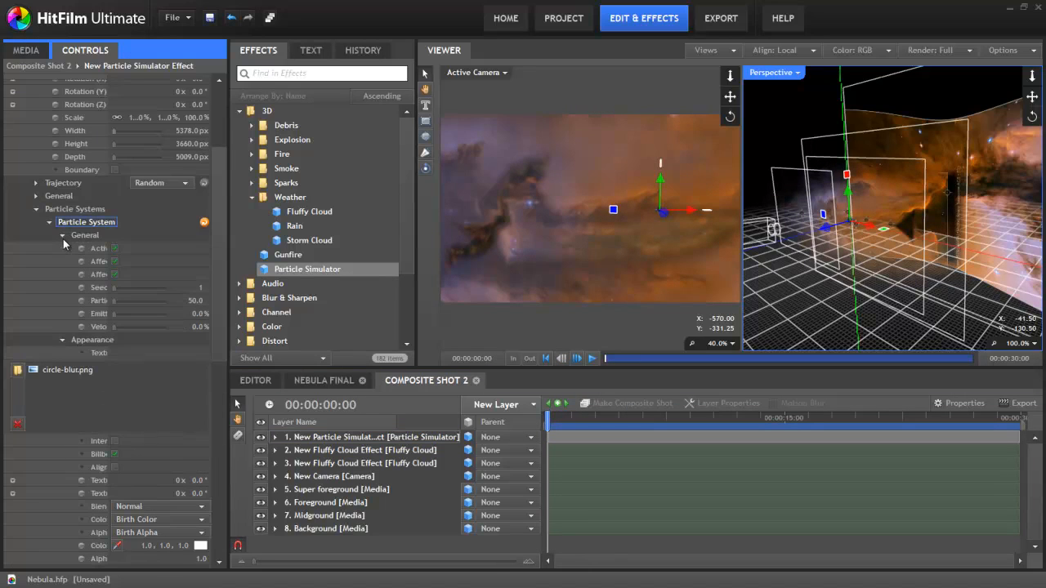
click(81, 250)
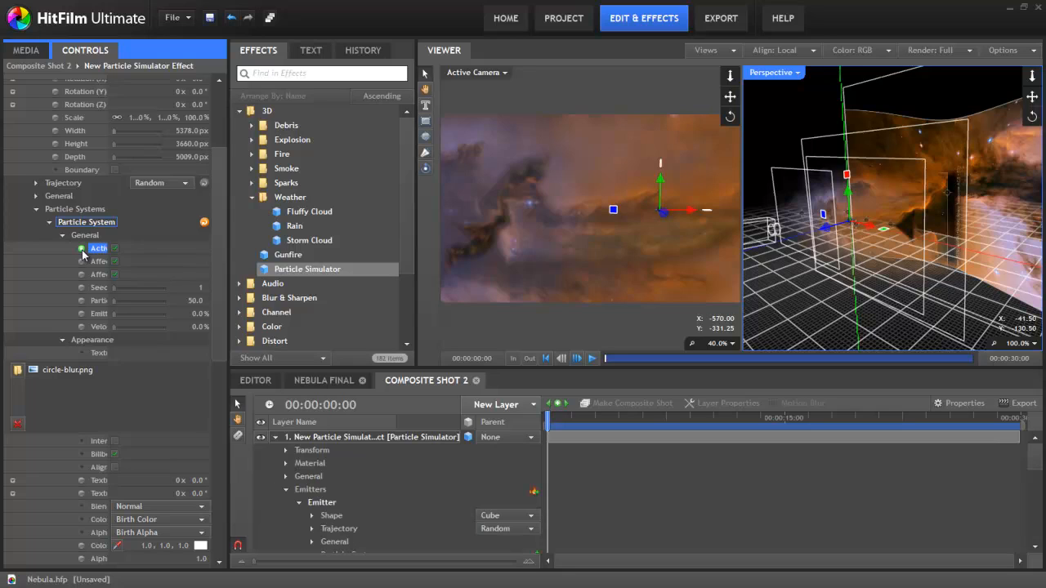
click(577, 358)
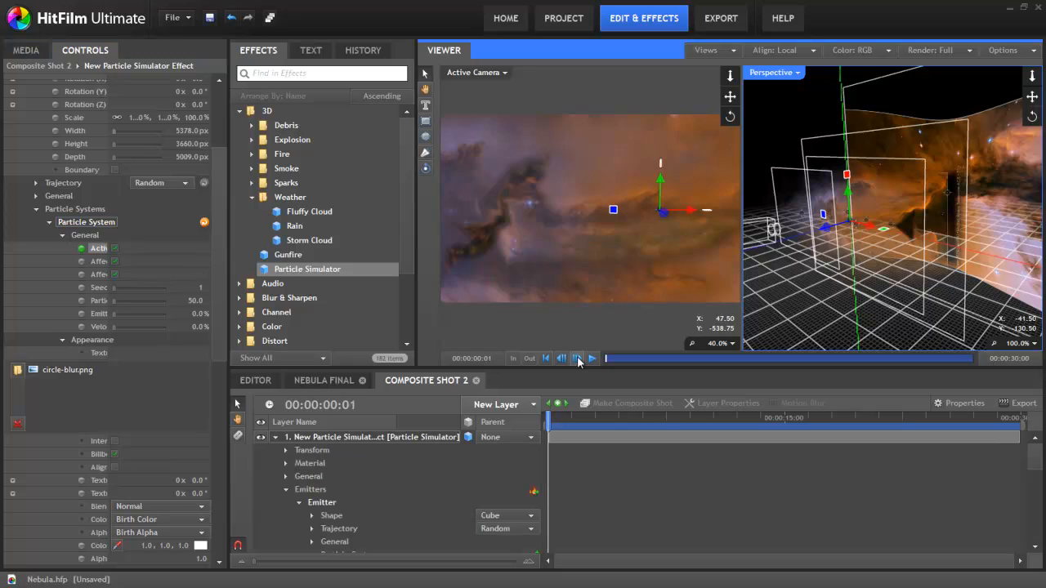
click(115, 248)
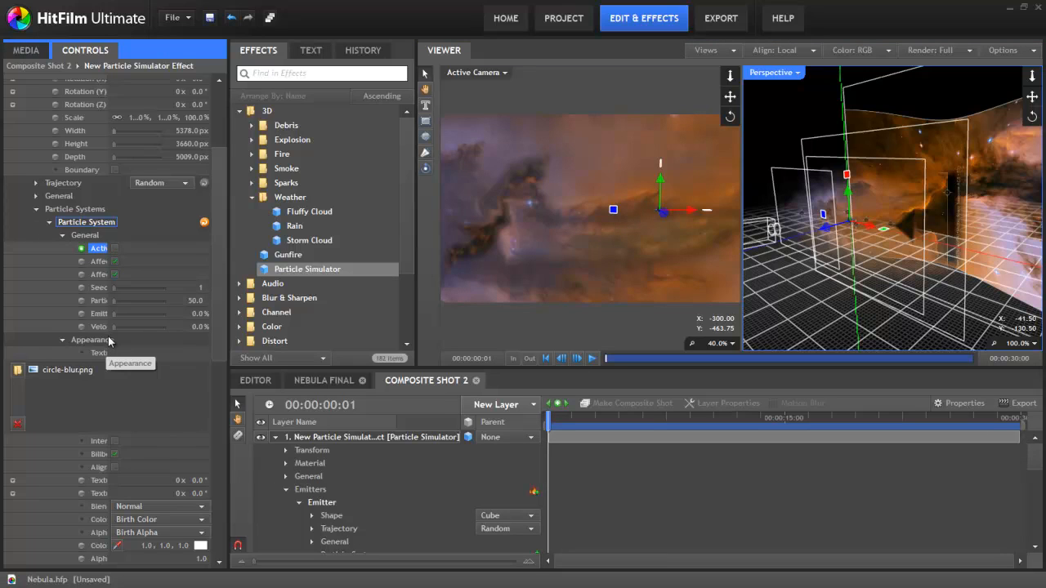
Set the particle system's Particles Per Second to 5000
drag(106, 74, 143, 78)
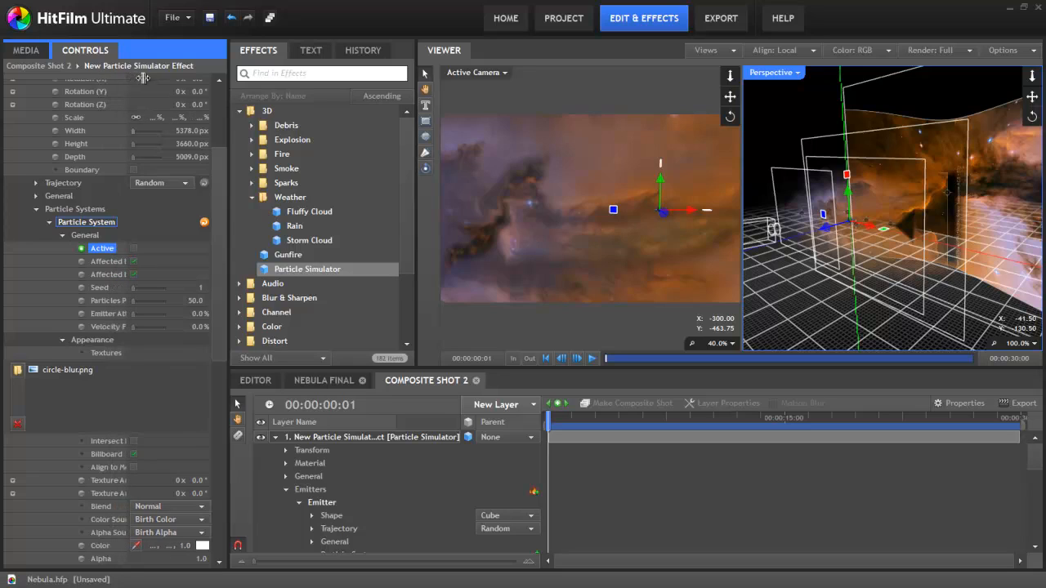
click(195, 301)
text(50)
key(Return)
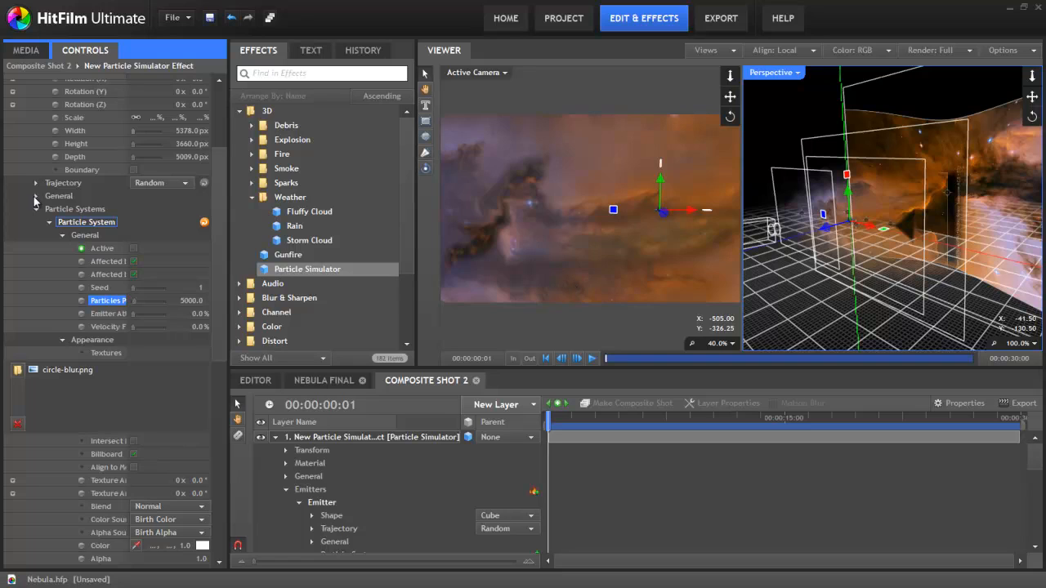
Set the particle simulator's Time Shift to -1.0 s in its General properties
scroll(29, 168, up, 5)
click(10, 125)
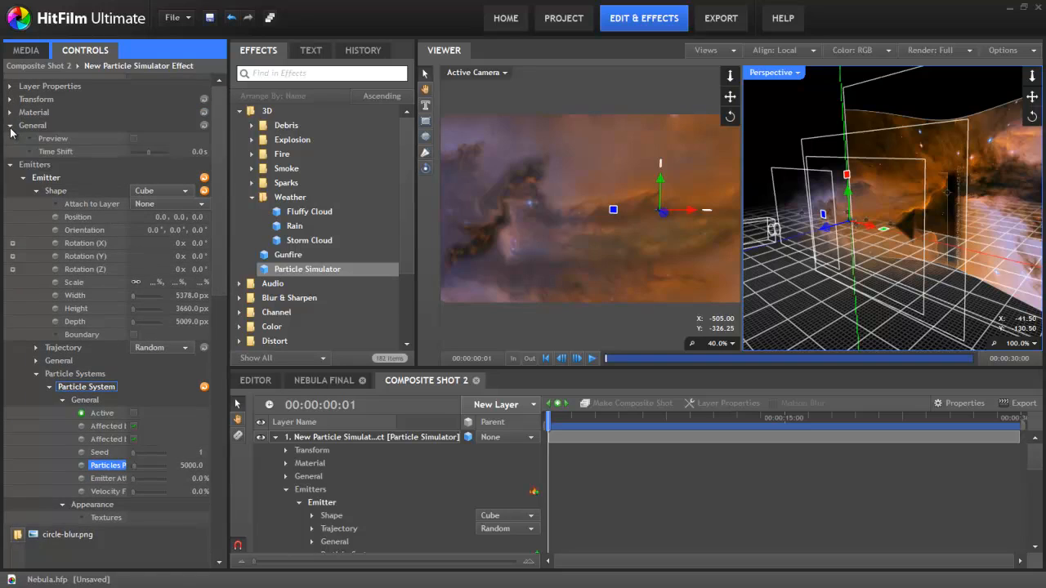
click(195, 152)
key(BackSpace)
key(Return)
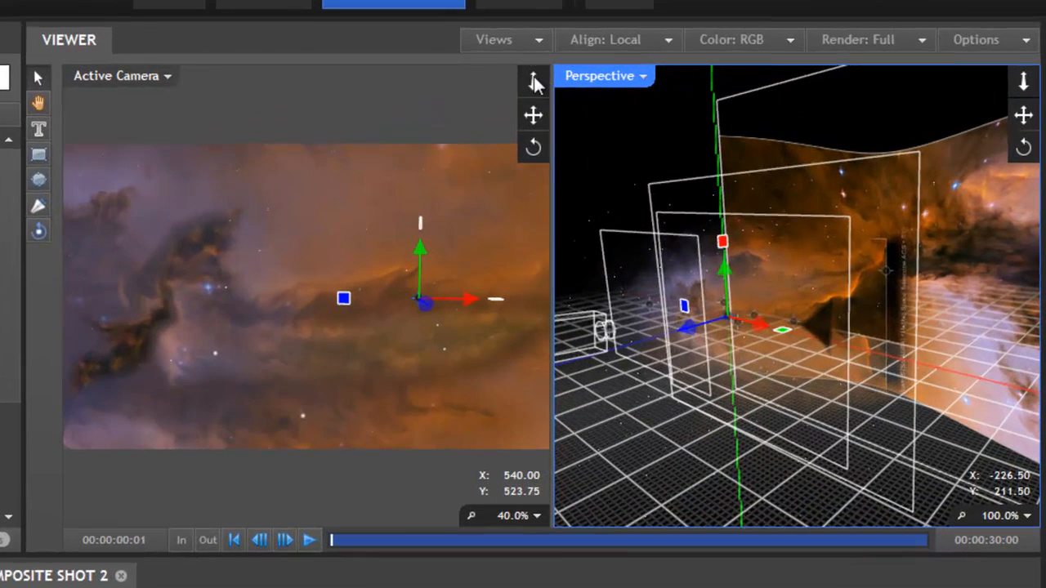
Dolly and orbit the active camera to check the particle stars' depth against the nebula layers
mouse_move(529, 82)
mouse_down()
mouse_move(529, 113)
mouse_move(530, 75)
mouse_up()
click(29, 232)
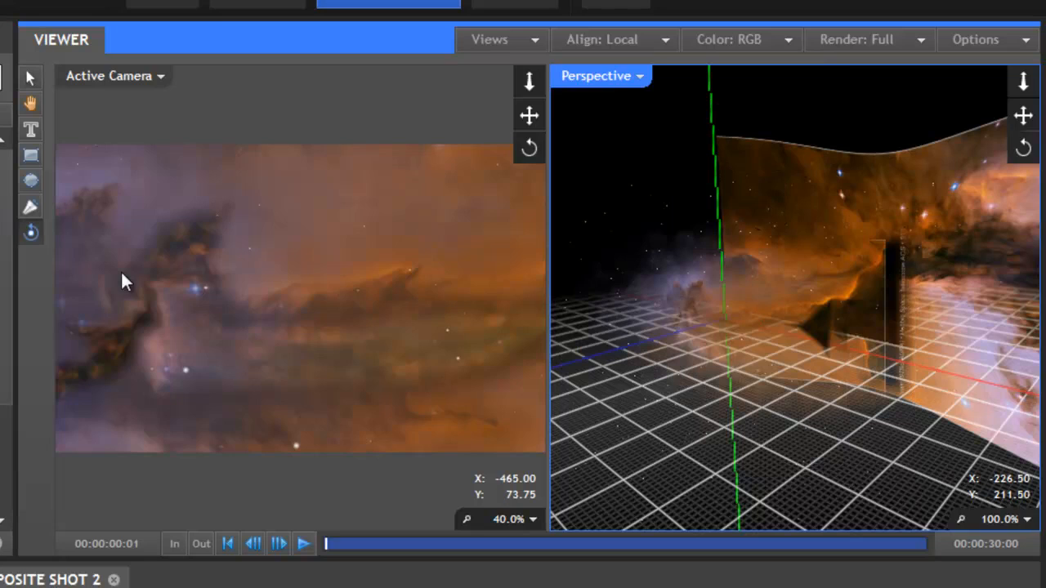
click(187, 294)
drag(203, 294, 138, 322)
Try a Light Flares effect on a new grade layer with the flare placed over the bright star, and delete the layer
click(496, 405)
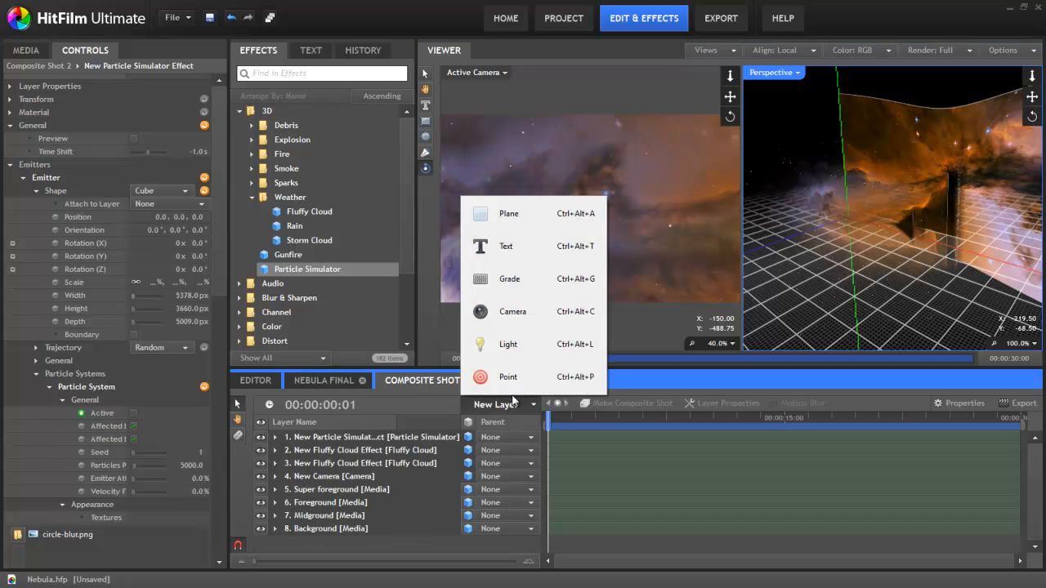
click(484, 273)
click(335, 72)
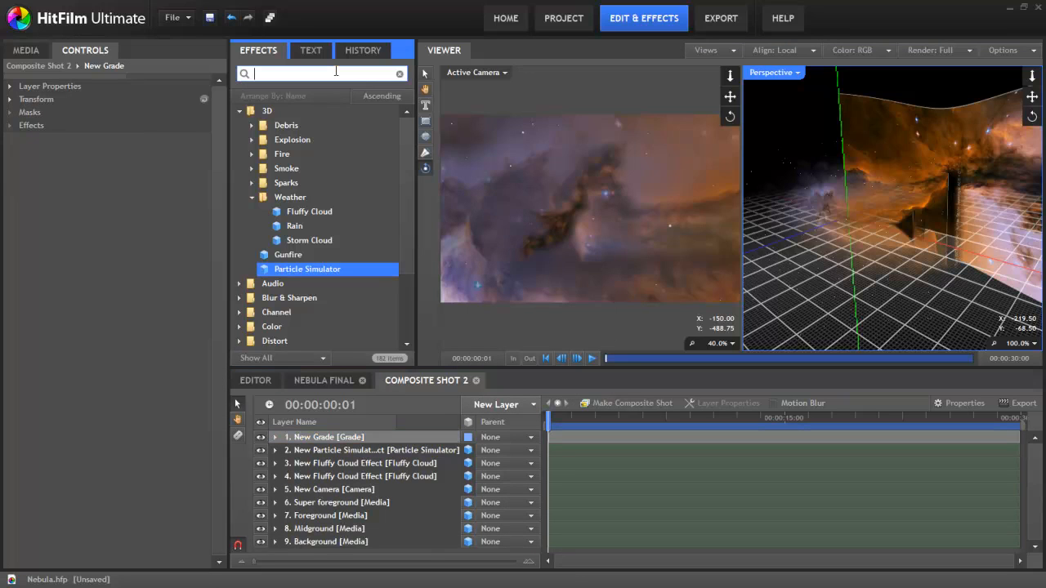
text(light)
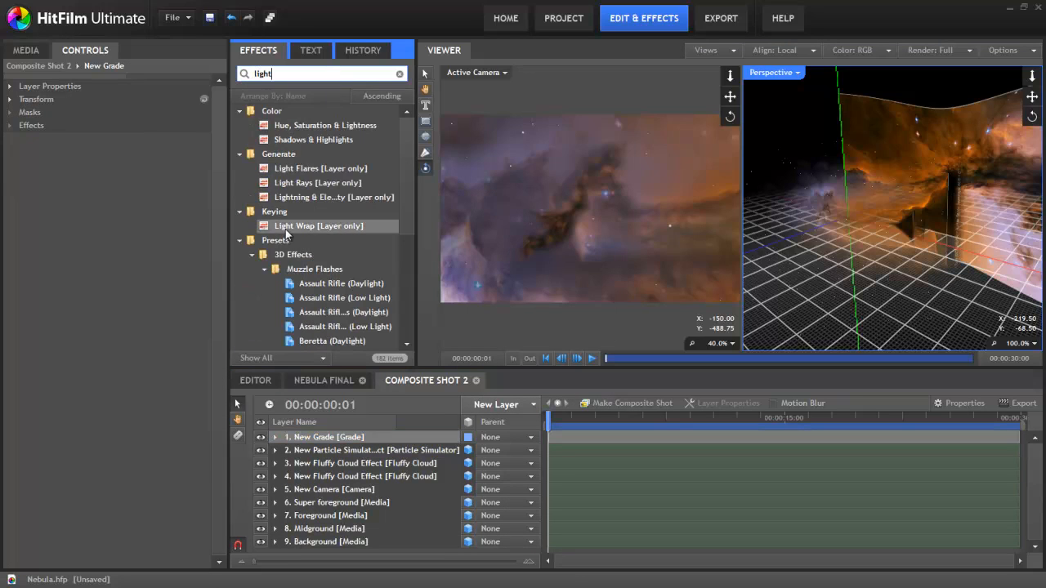
drag(275, 172, 346, 438)
drag(523, 141, 604, 195)
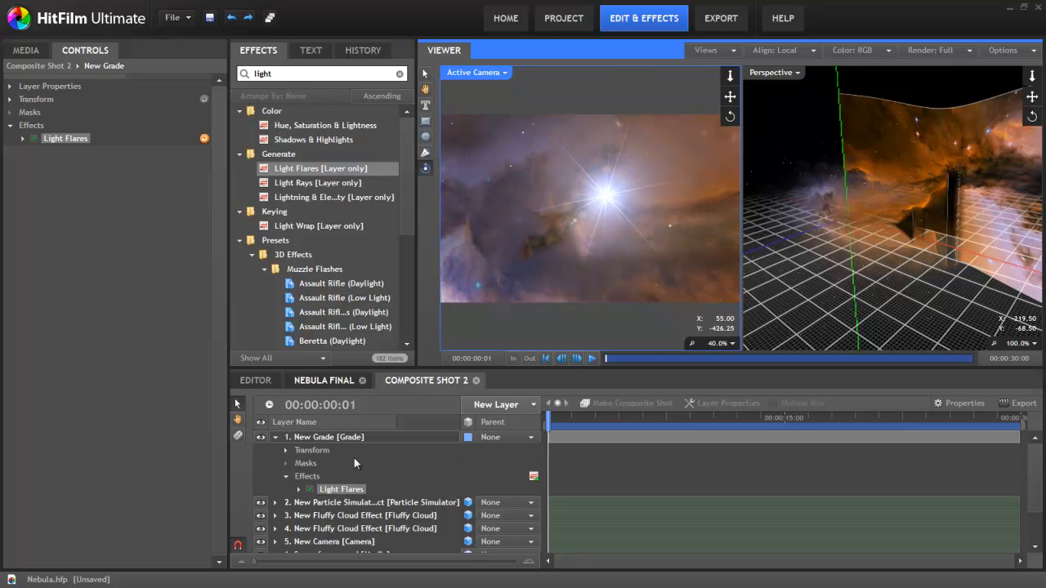
click(334, 434)
key(Delete)
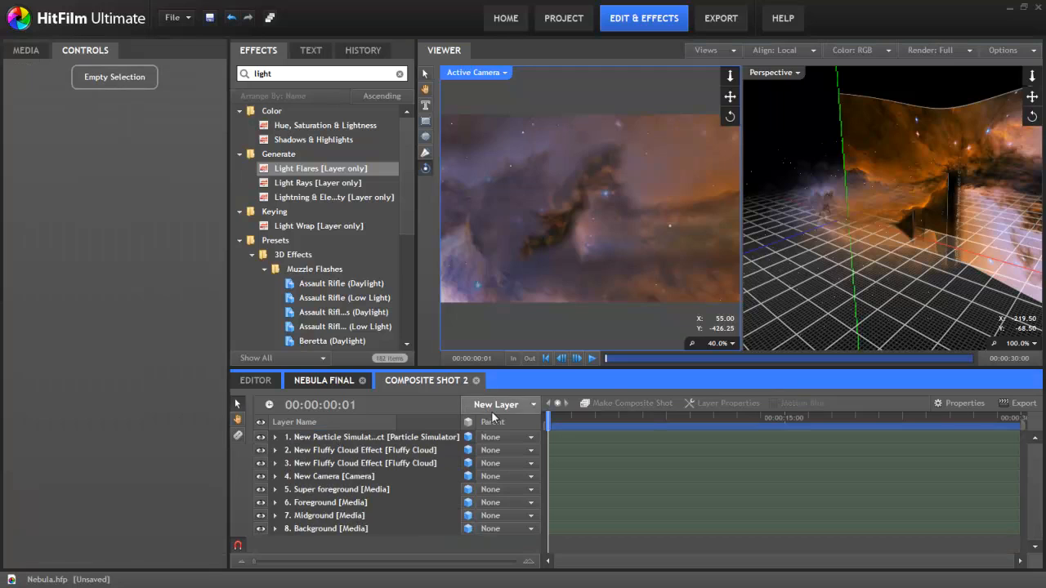
Add a new point layer and convert it from 2D to a 3D plane
click(492, 402)
click(501, 375)
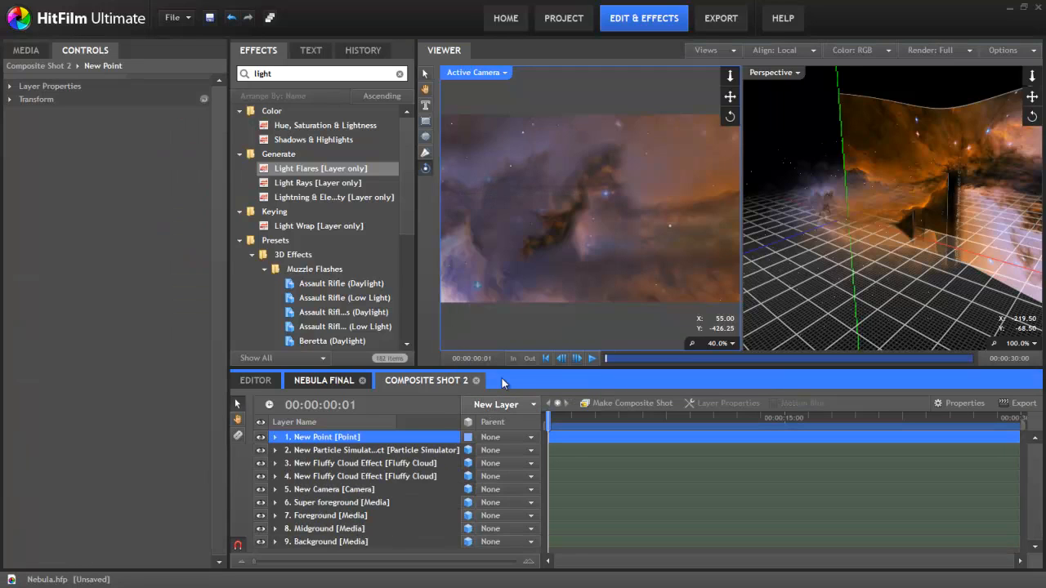
click(426, 76)
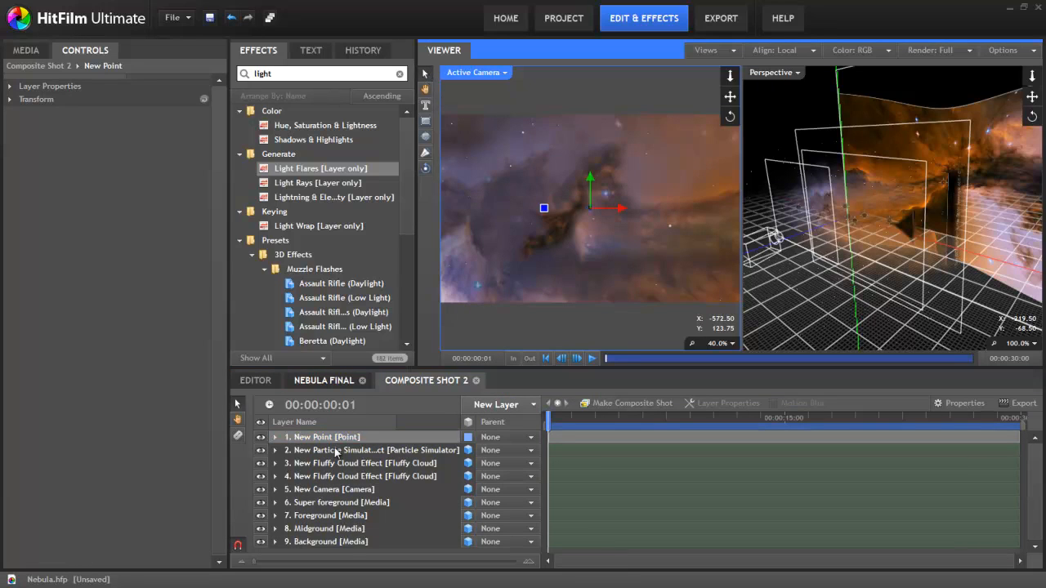
click(334, 442)
click(467, 438)
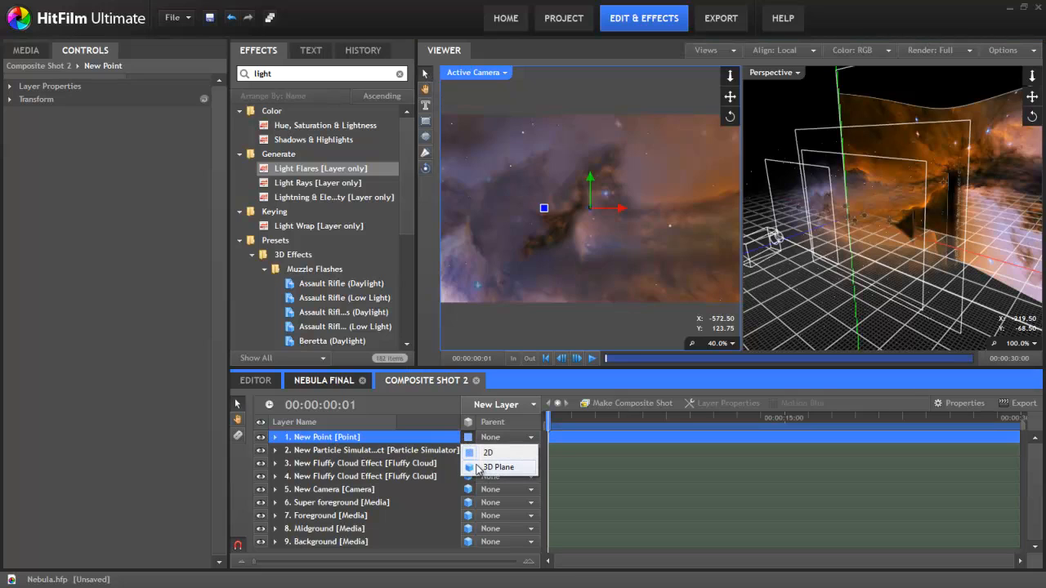
click(482, 469)
Move the 3D point in depth and onto the bright star beside the dark cloud, and rename its layer Star 1
click(828, 233)
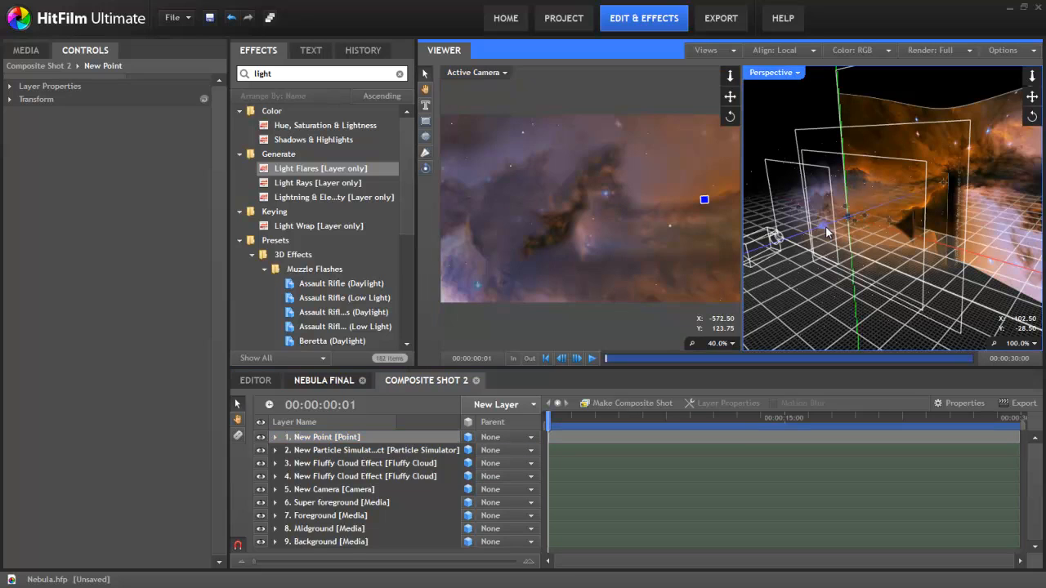
drag(840, 229, 862, 225)
drag(579, 213, 628, 211)
drag(615, 176, 613, 184)
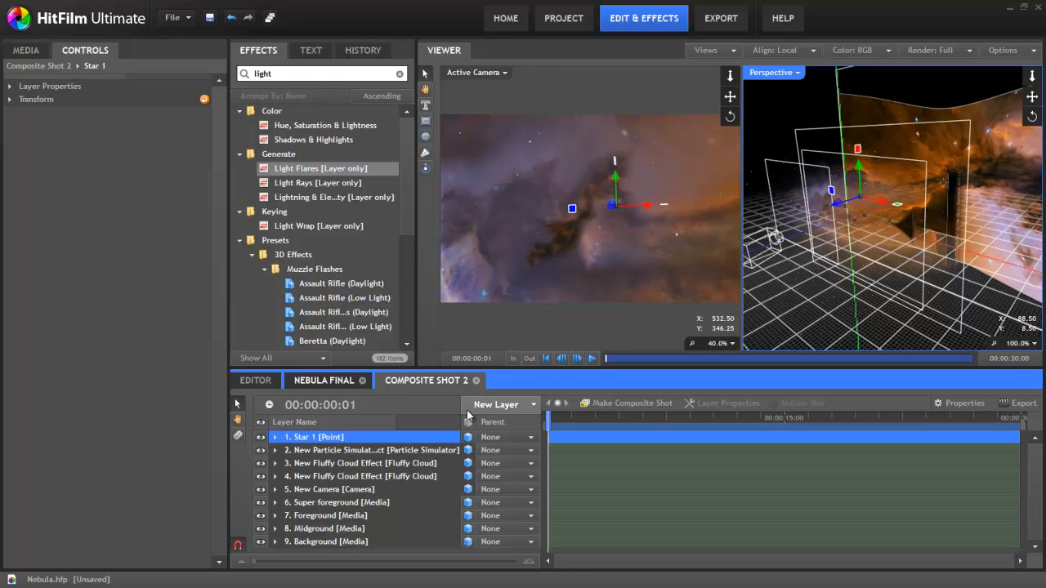
Add a new grade layer above Star 1 and apply the Light Flares effect to it
click(510, 405)
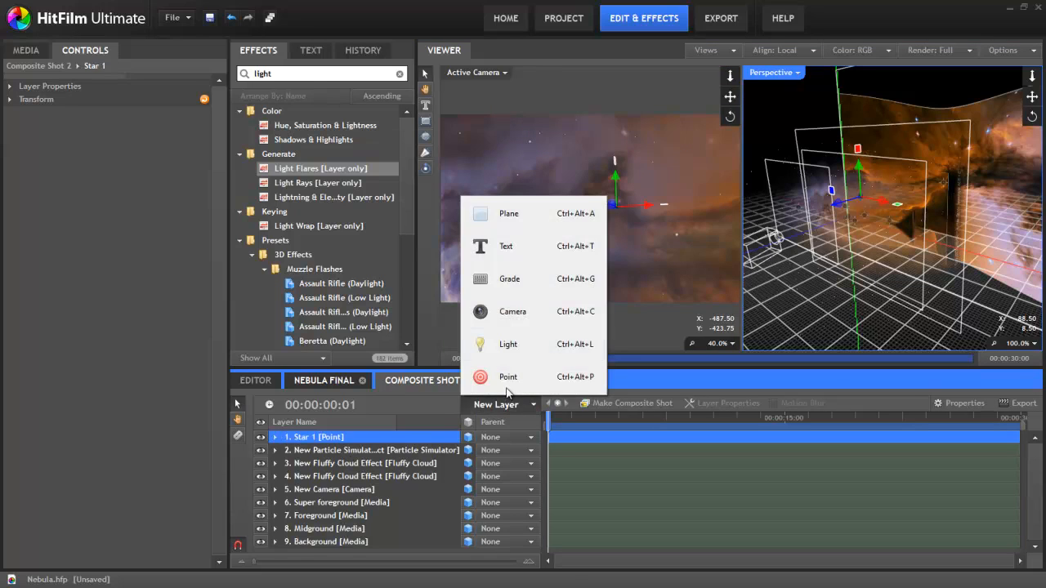
click(505, 283)
drag(319, 168, 319, 445)
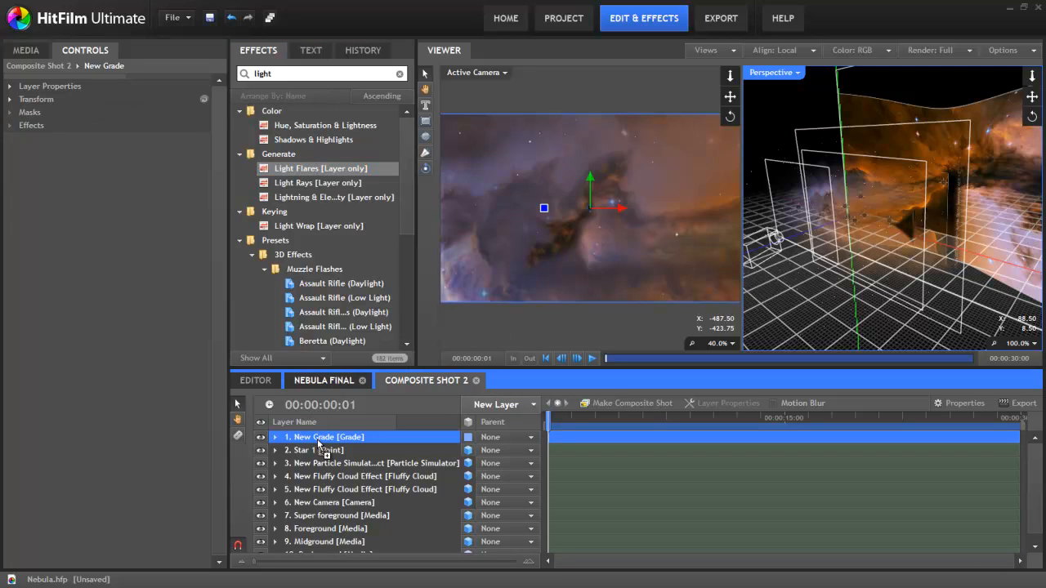
drag(177, 347, 14, 225)
Attach the light flare's hotspot position to the Star 1 layer and set its Center to 0, 0
click(23, 139)
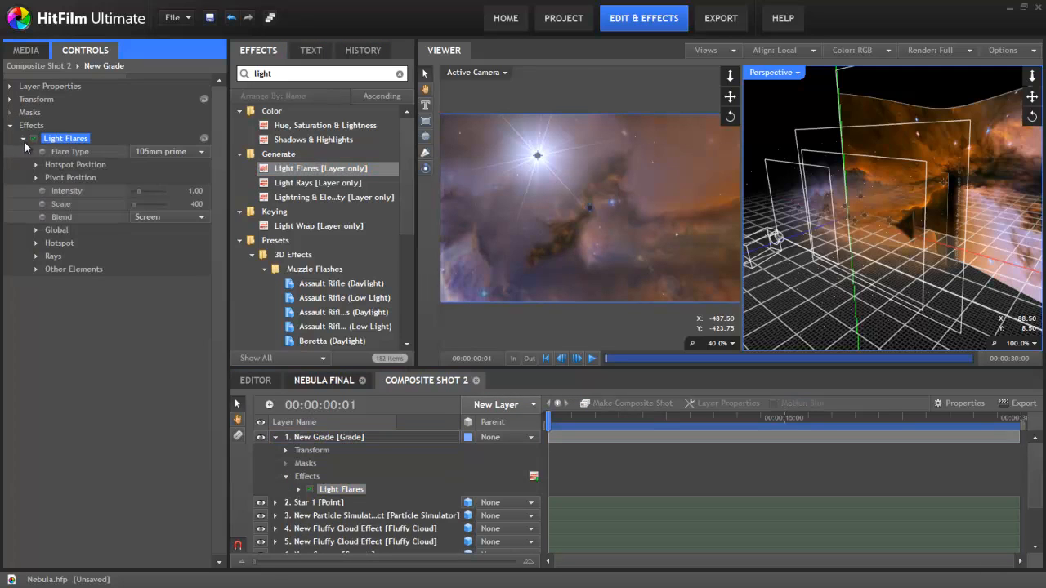
click(36, 164)
click(139, 190)
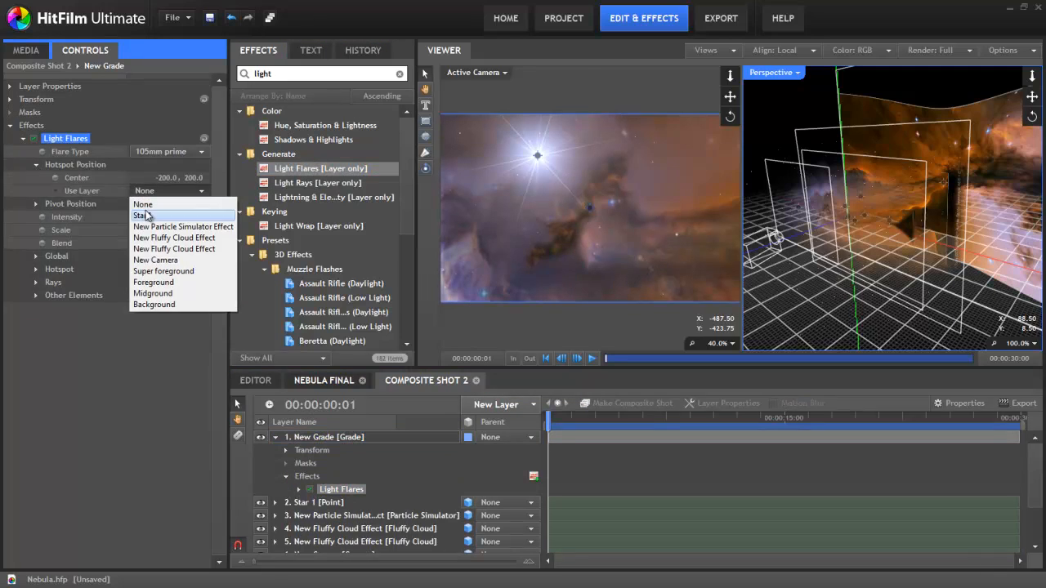
click(147, 213)
click(164, 179)
text(0)
key(Tab)
text(0)
key(Return)
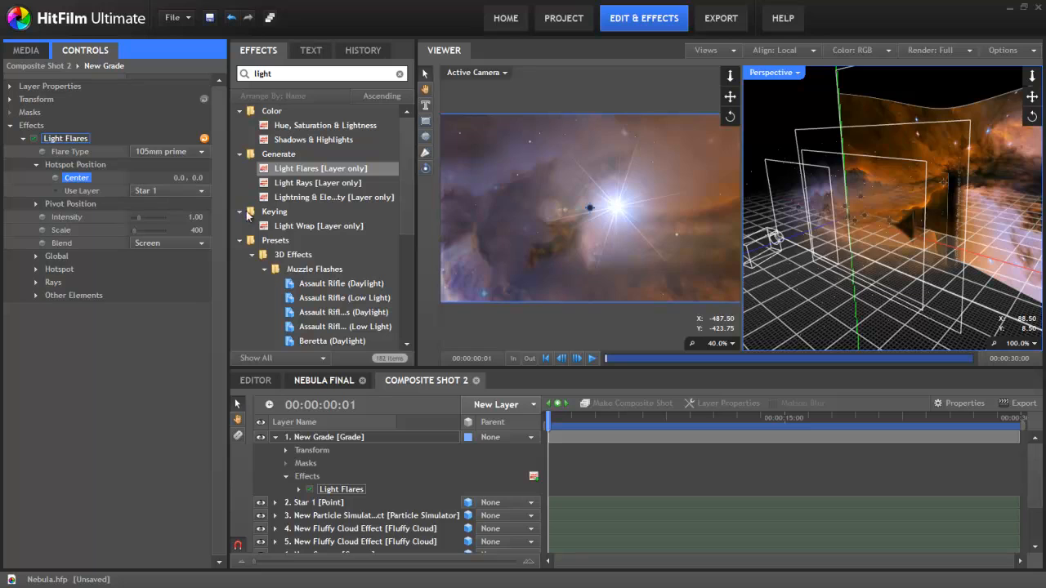
Set the light flare's Flare Type to Flashlight white and add the Light Rays effect to the grade layer
click(425, 169)
drag(550, 200, 584, 203)
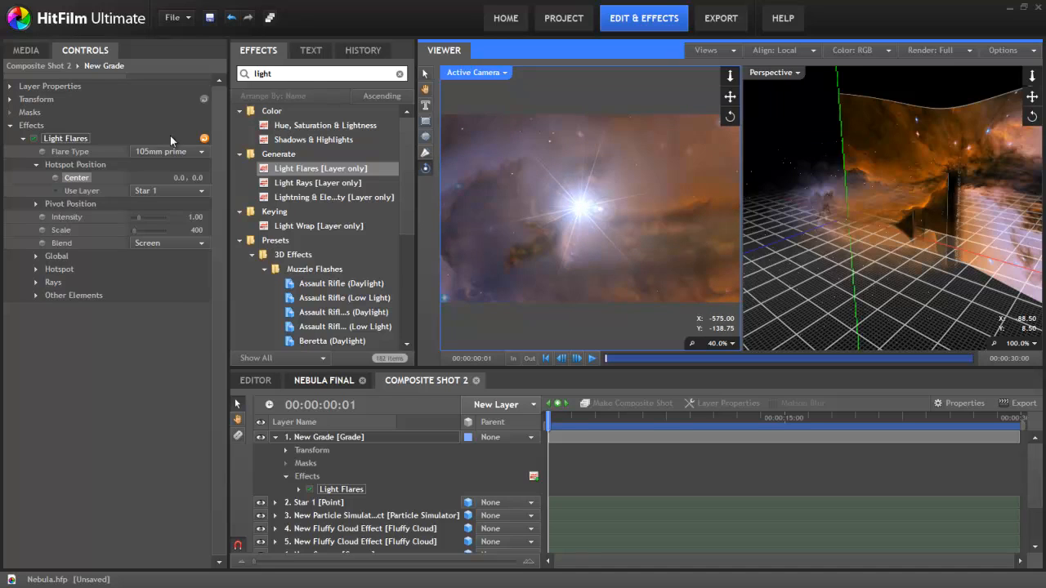
click(168, 152)
scroll(167, 222, down, 2)
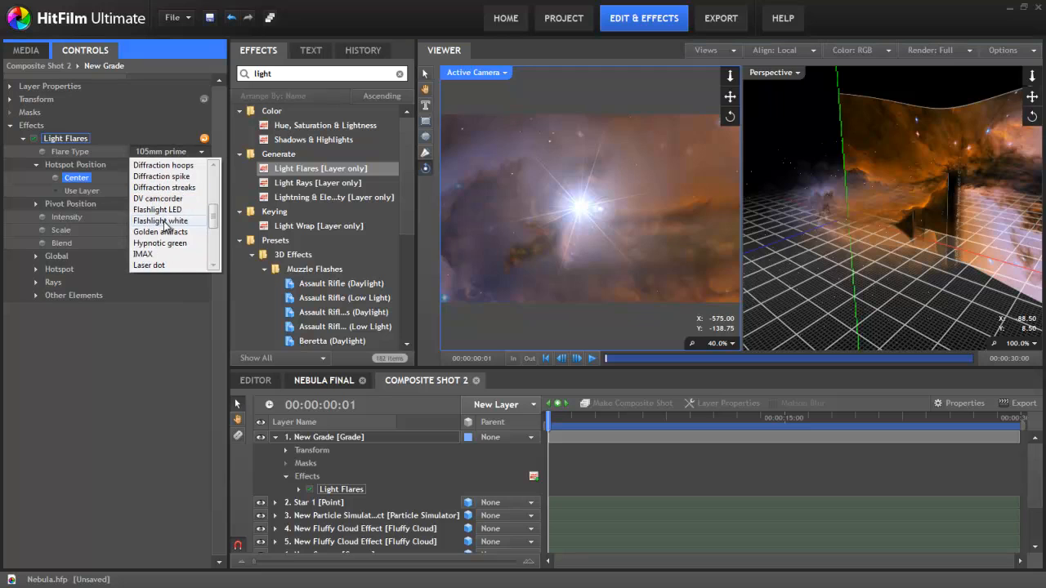
click(163, 221)
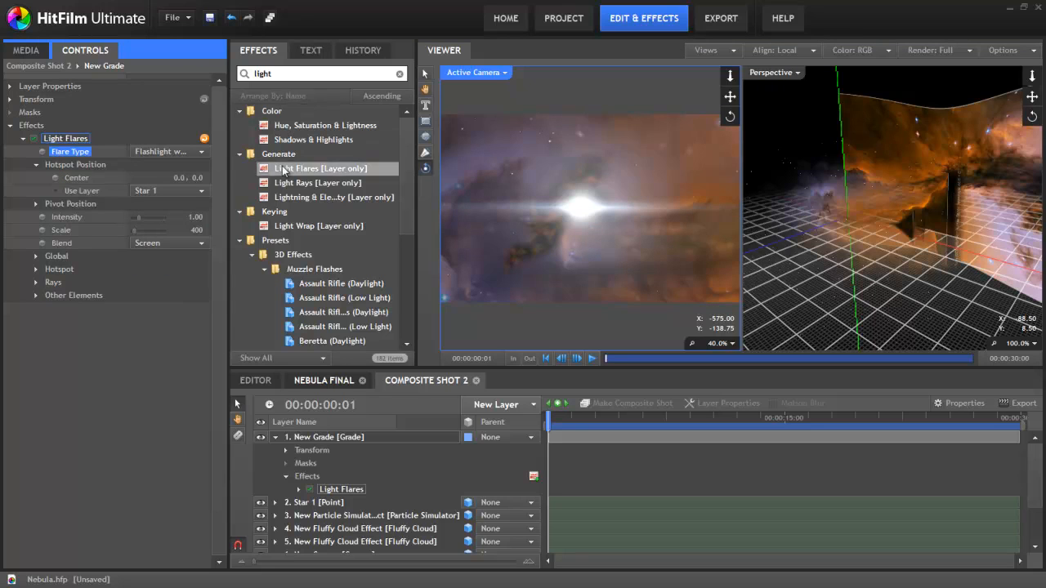
drag(291, 187, 93, 298)
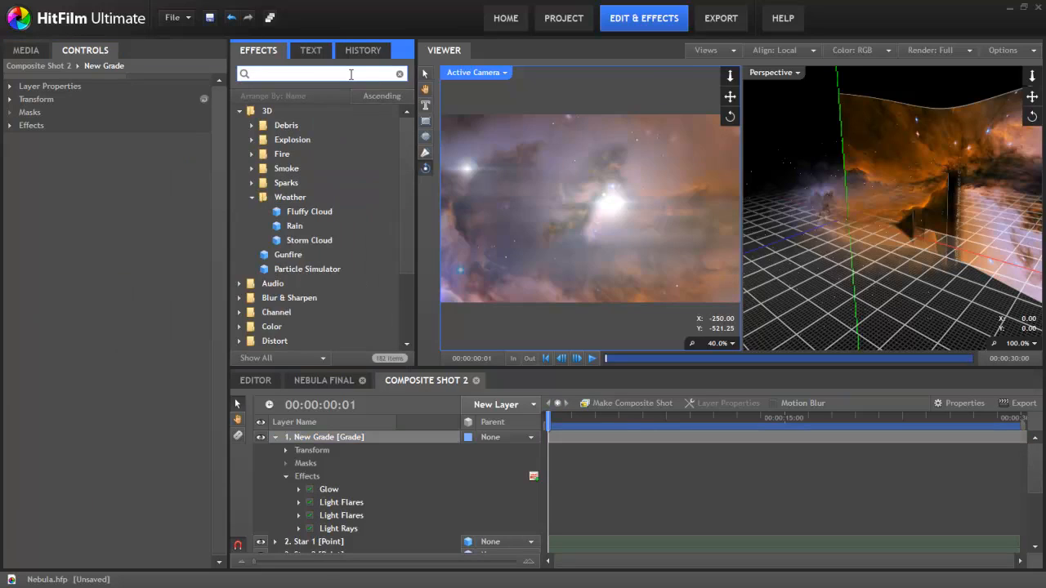
Add Color Correction Wheels to the grade layer, tinting the midtones red at 0.23 saturation and the shadows blue at 0.39 saturation
text(colo)
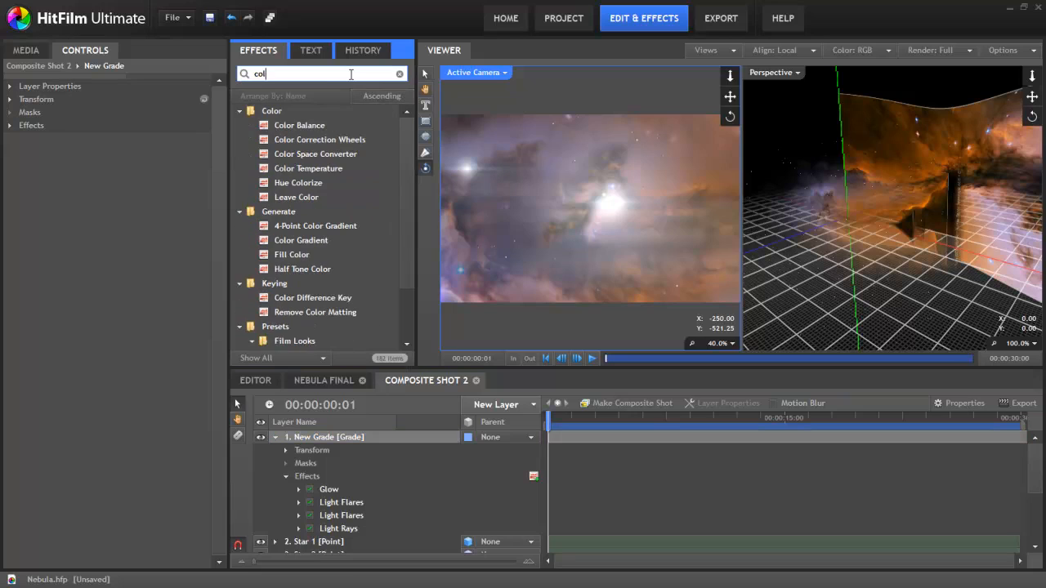
drag(343, 137, 45, 127)
click(23, 191)
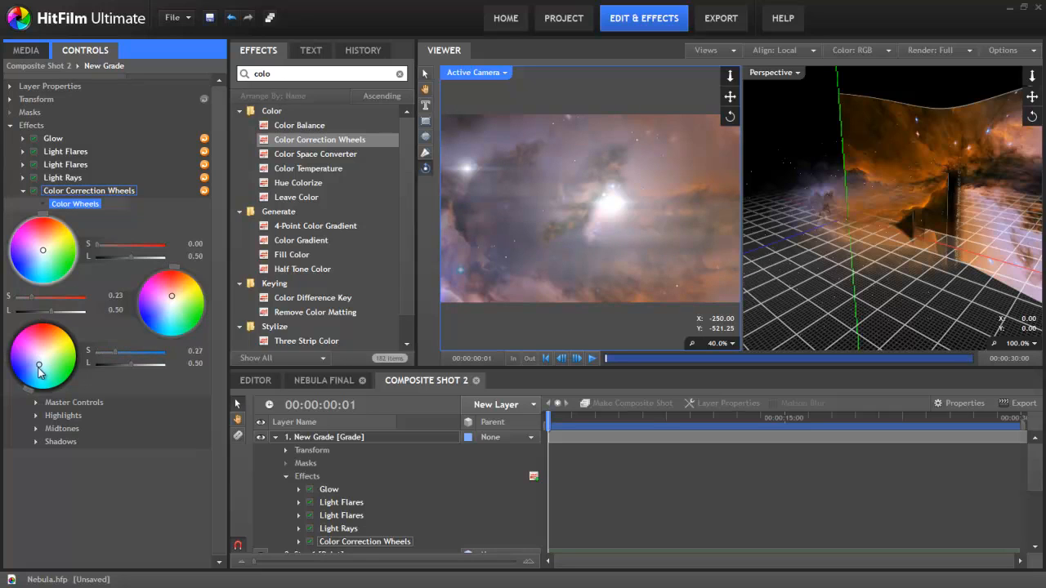
drag(38, 368, 37, 370)
Add the Crush Blacks & Whites effect to the grade layer and set Black to 0.19
drag(280, 74, 203, 85)
text(crush)
drag(314, 125, 60, 456)
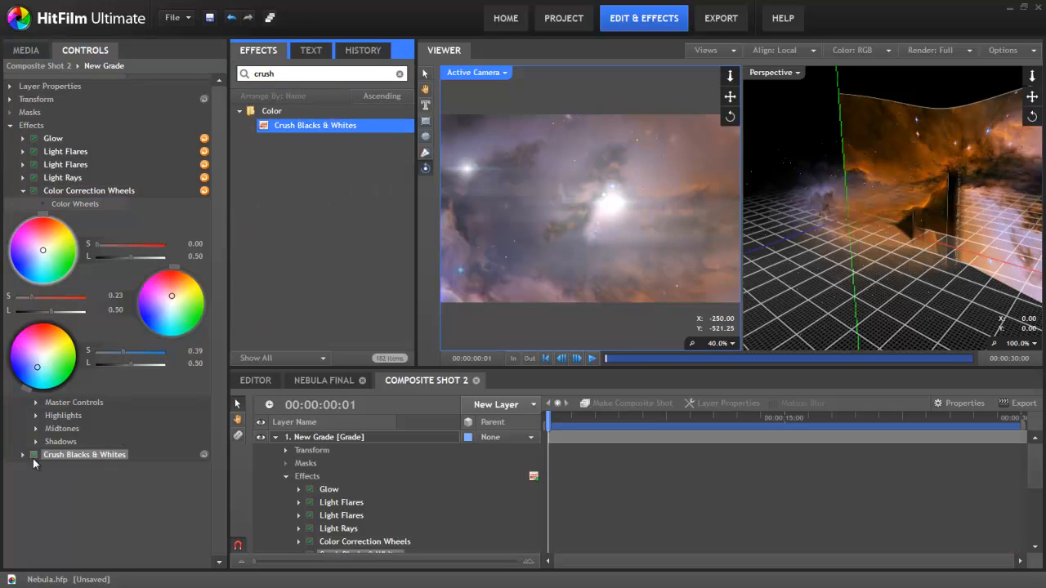
click(29, 458)
drag(132, 468, 139, 470)
Find the Vignette 720p preset and add it to the end of the grade layer's effects
drag(282, 74, 125, 75)
text(vig)
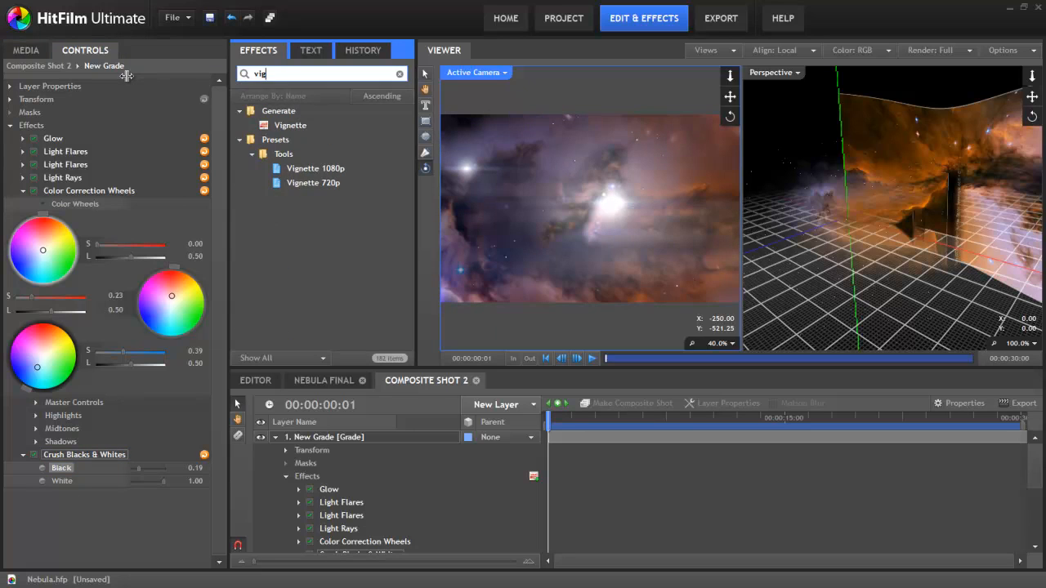
drag(315, 182, 116, 490)
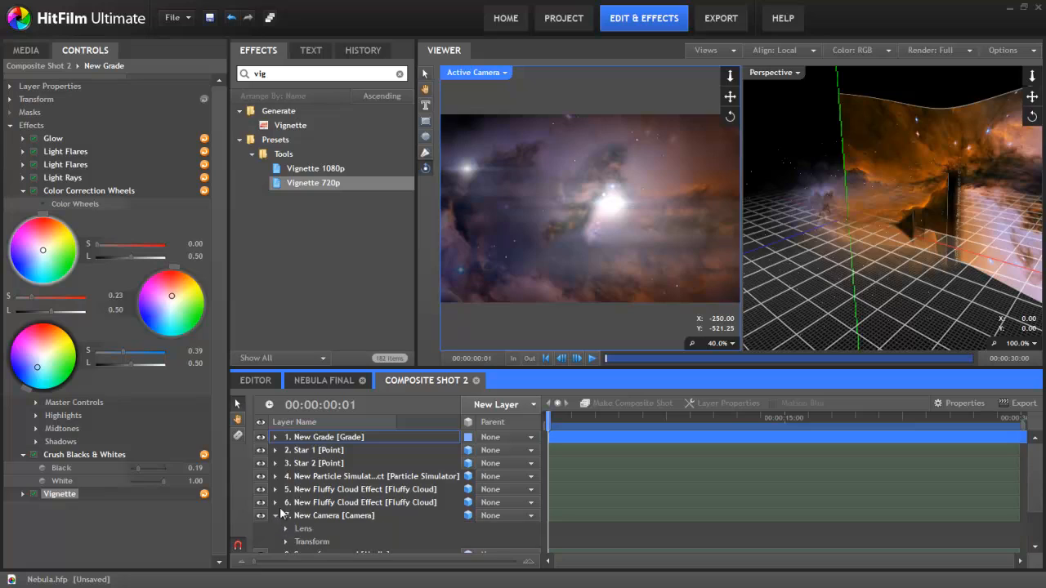
Enable keyframes for the camera's Position and X, Y and Z Rotation at 00:00:00:01, and dolly it back to Z 1836.4
scroll(323, 472, down, 2)
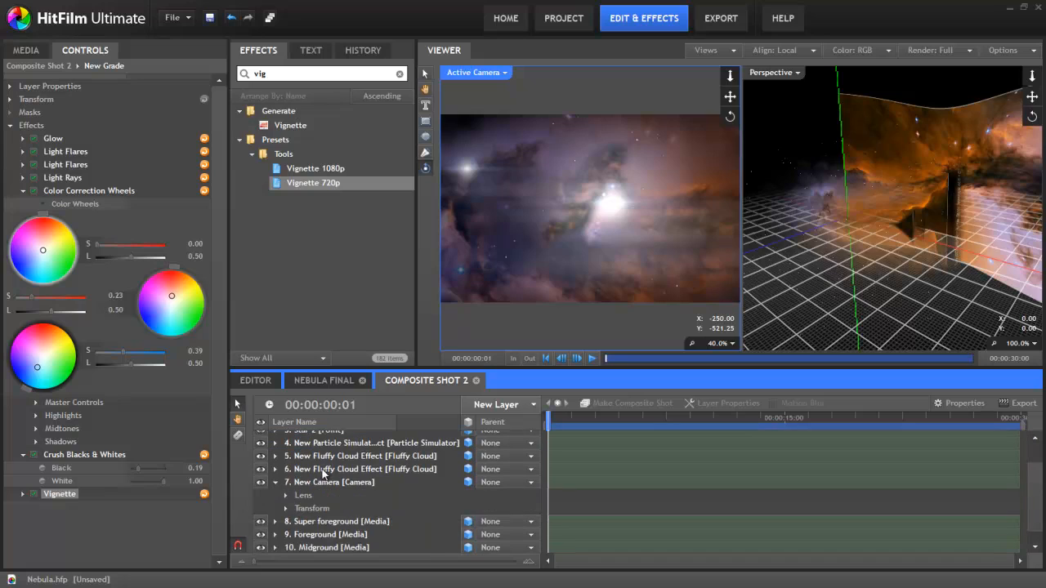
click(287, 508)
scroll(301, 502, down, 2)
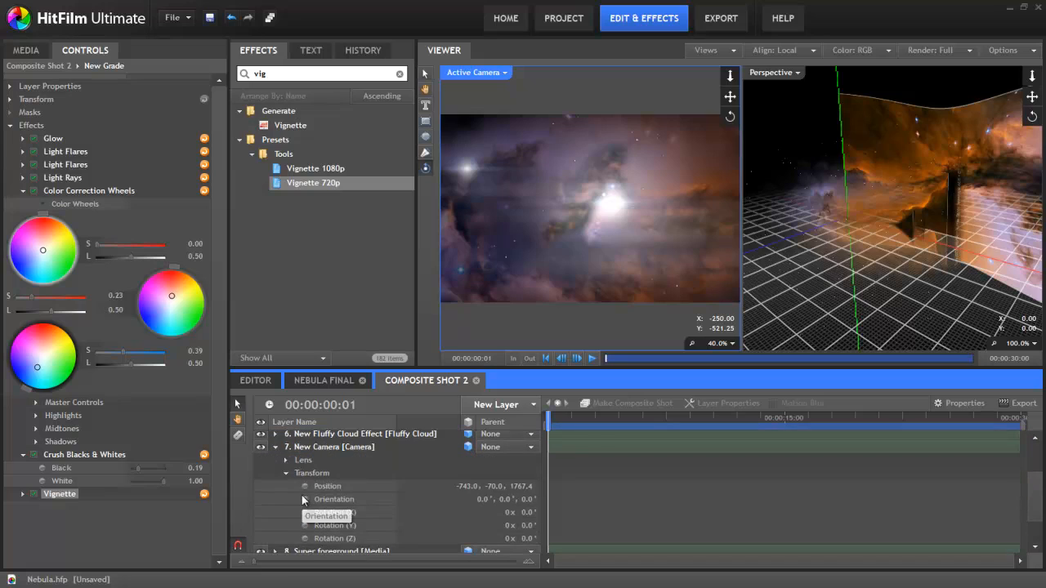
click(305, 485)
click(304, 513)
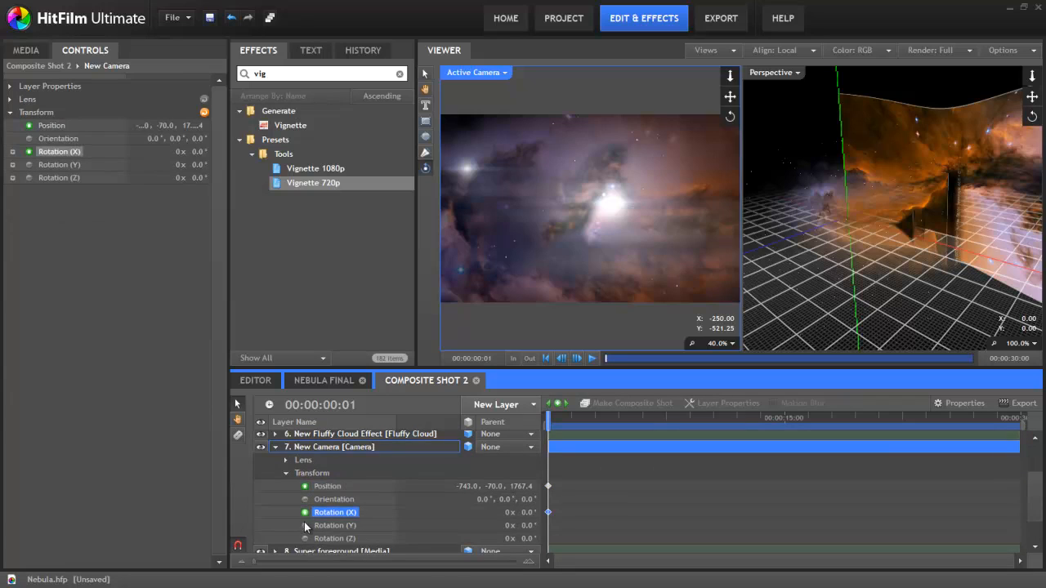
click(304, 526)
click(305, 539)
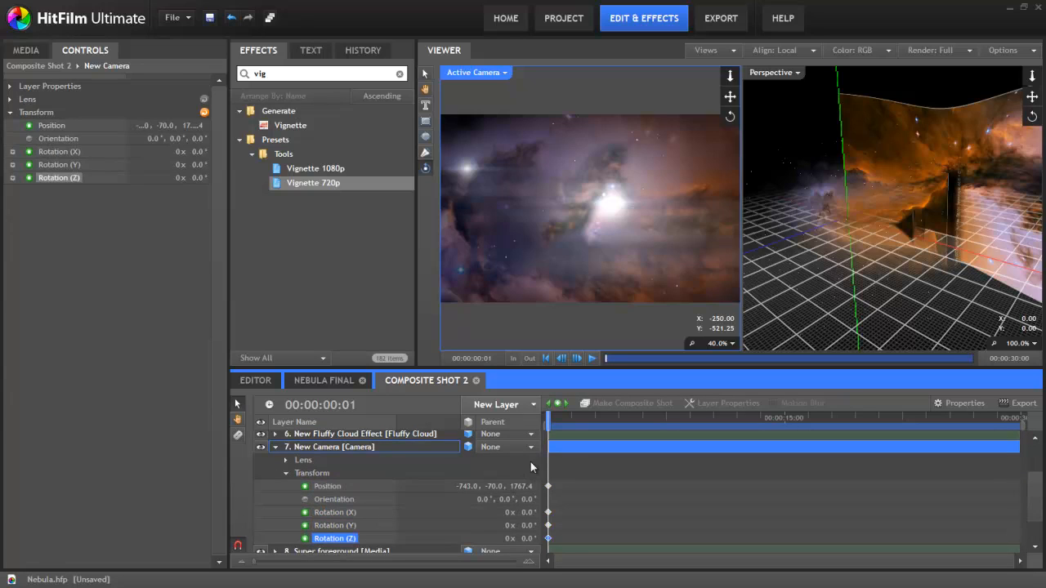
click(730, 75)
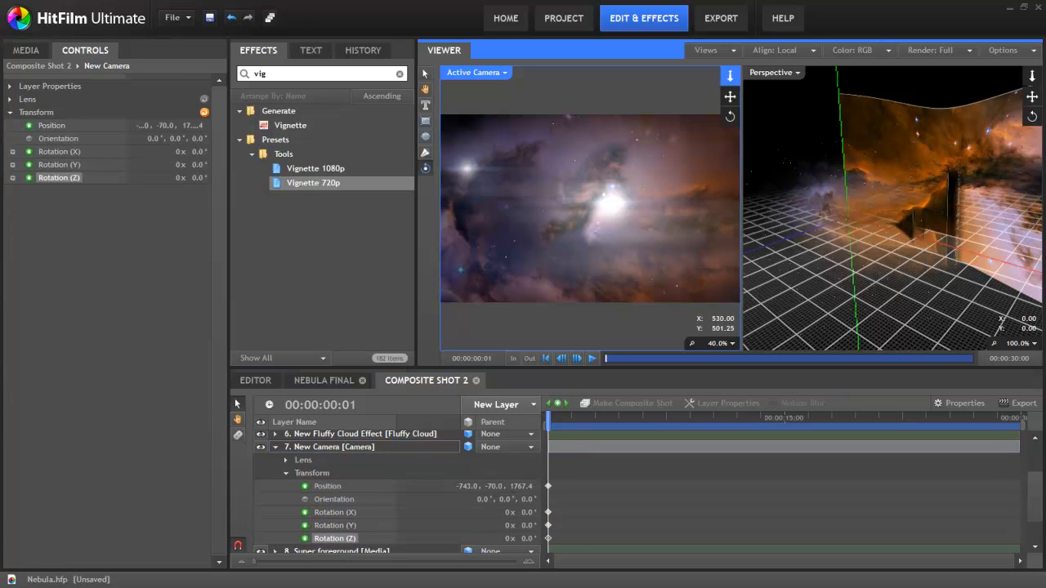
drag(729, 75, 730, 108)
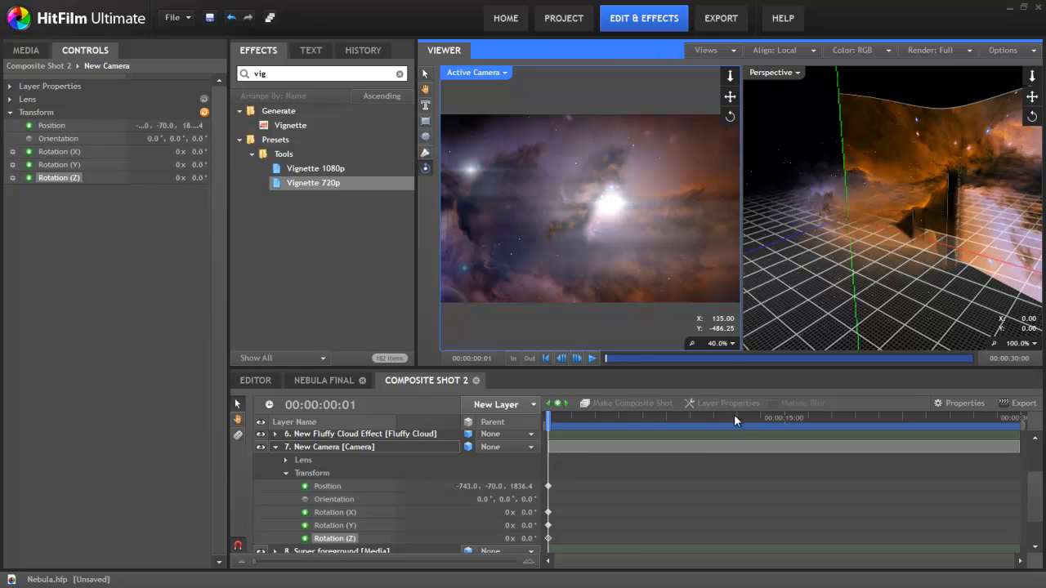
Keyframe a second camera position and rotation at 00:00:10:06, and keyframe the Orientation with its Z value at 23.0°
click(710, 417)
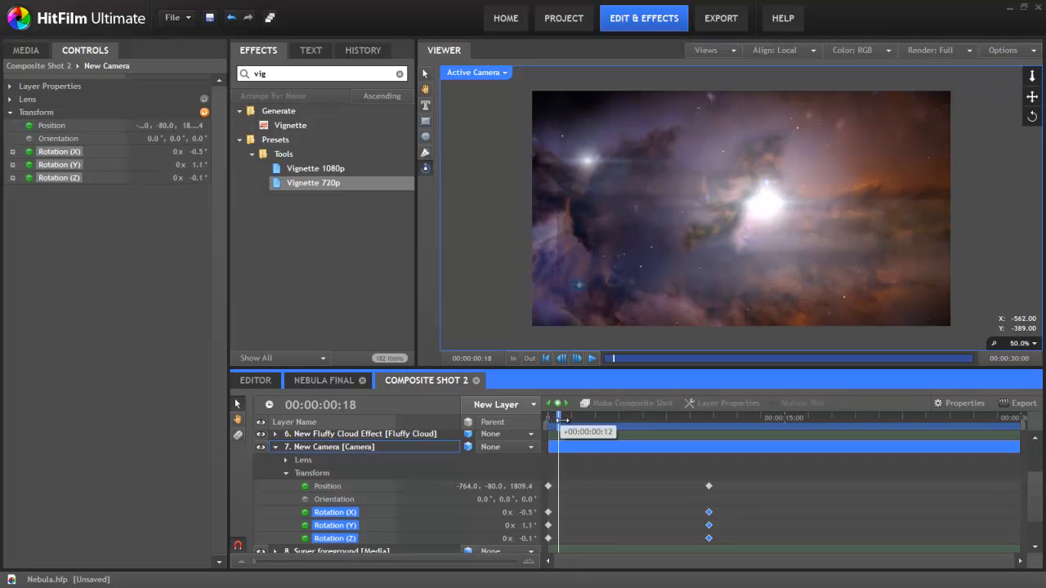
drag(558, 425, 709, 432)
click(527, 499)
drag(527, 499, 548, 509)
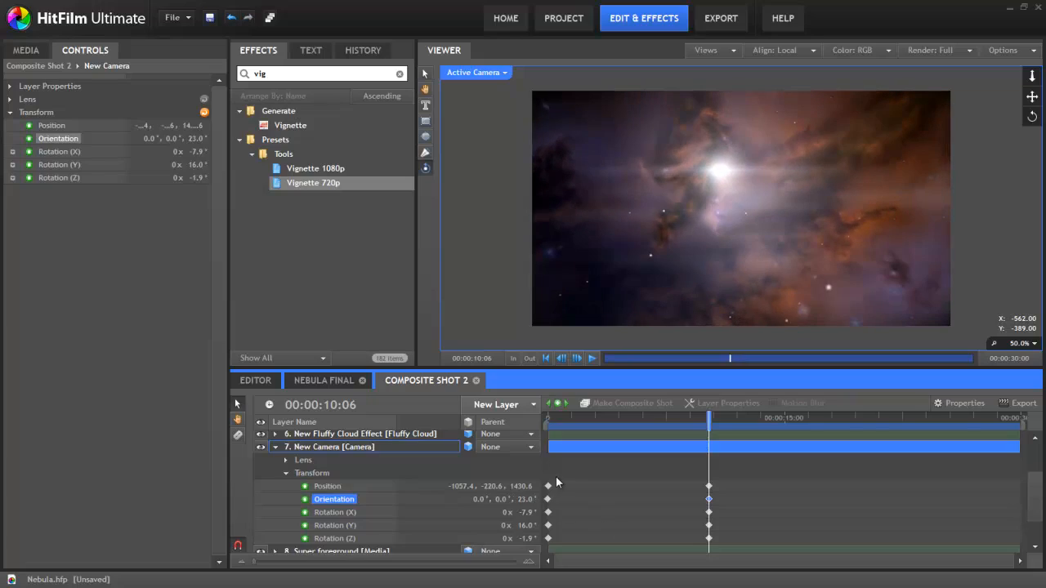